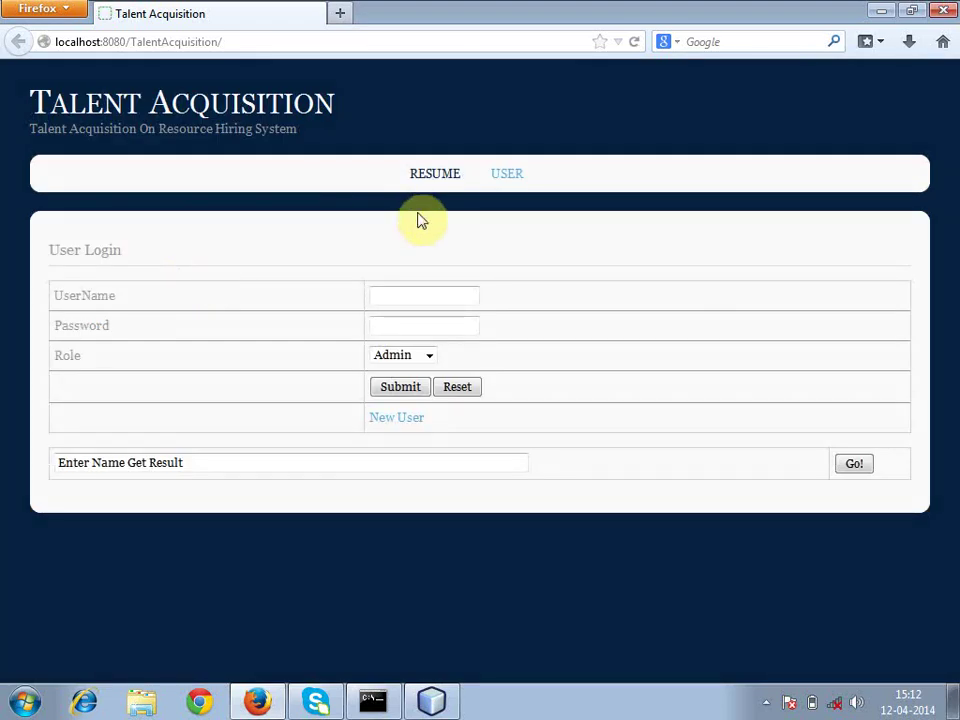
- Open the User Login page (index.jsp) from the USER link in the navigation bar
click(507, 176)
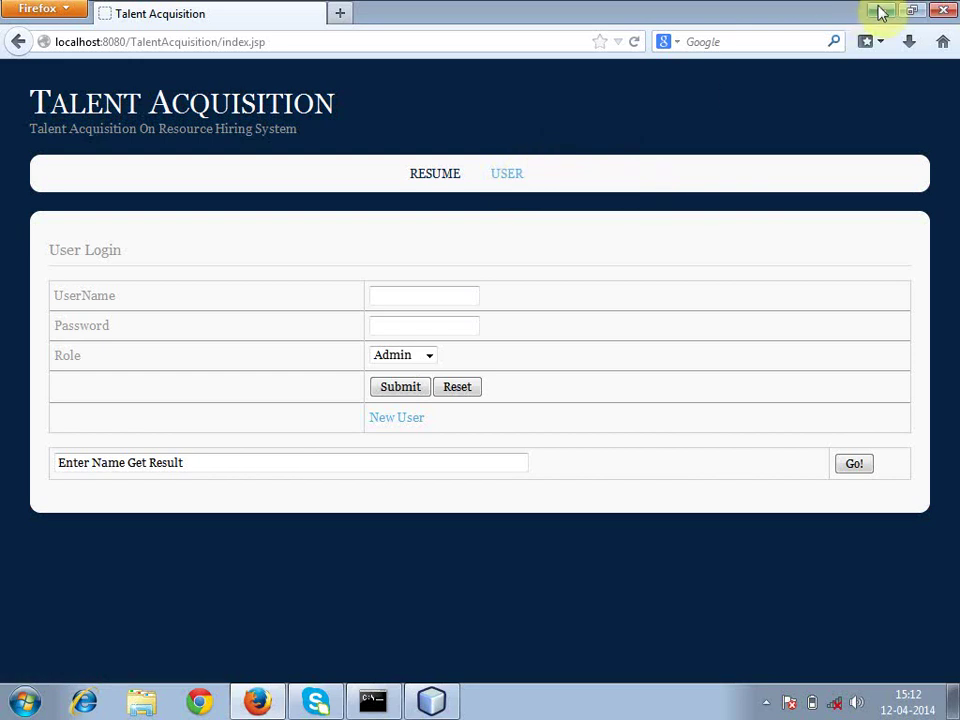
- Log in with the saved username and the account password, keeping the Admin role
click(391, 302)
text(r)
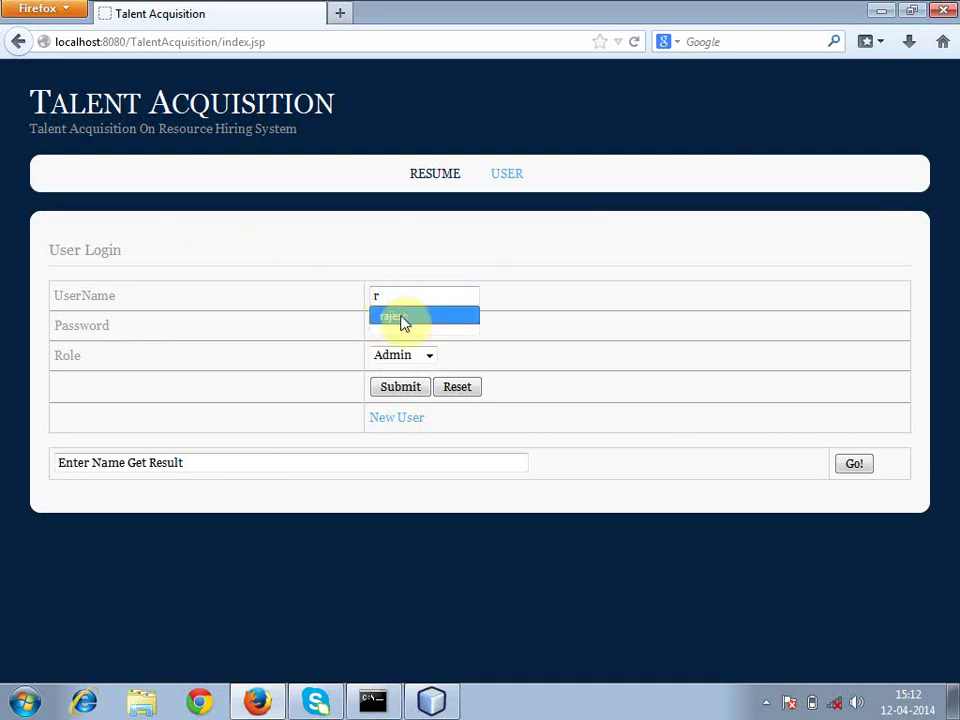
click(403, 318)
click(400, 320)
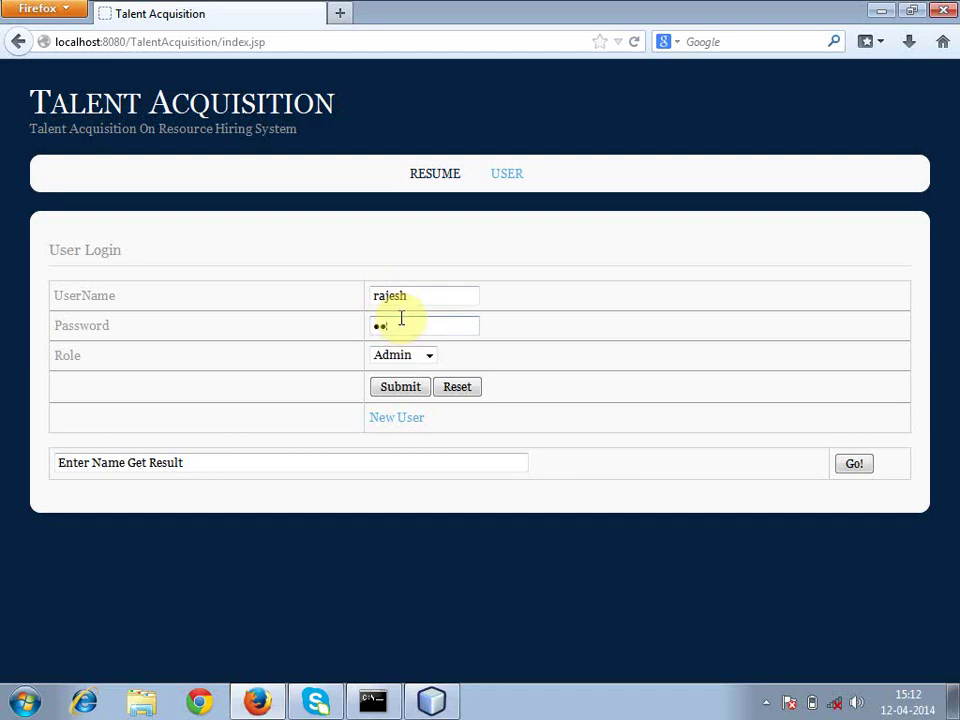
text(e)
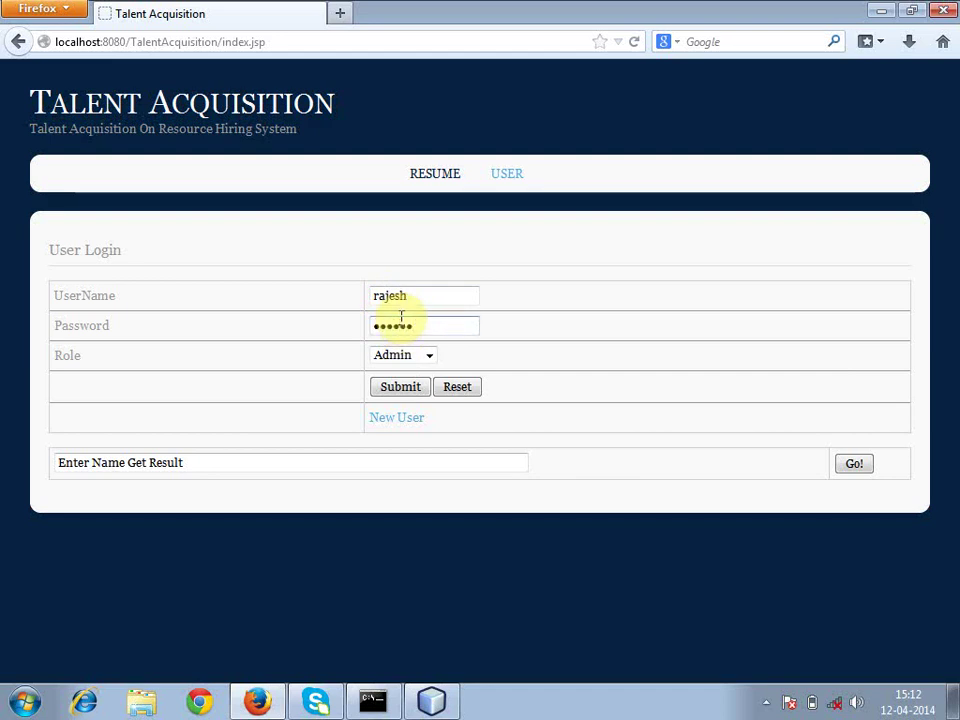
click(432, 358)
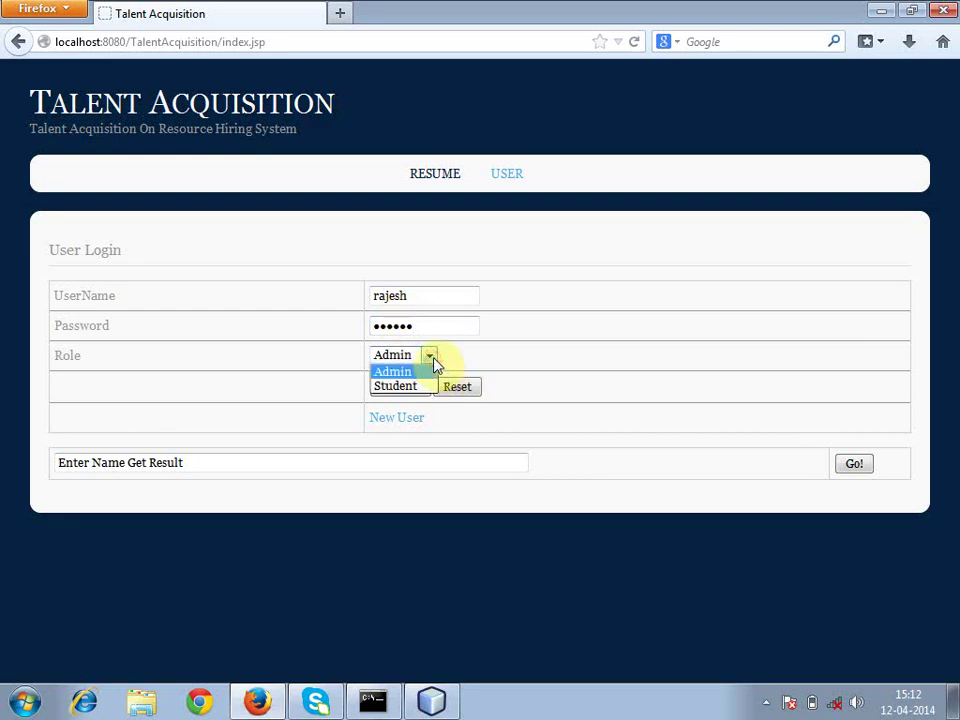
click(428, 372)
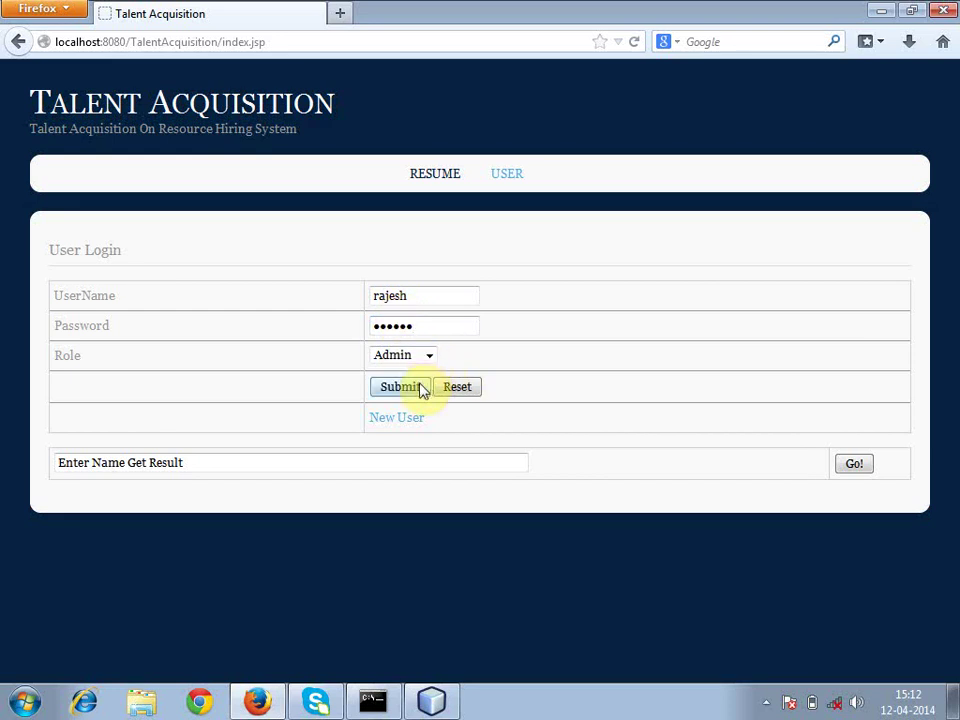
click(400, 387)
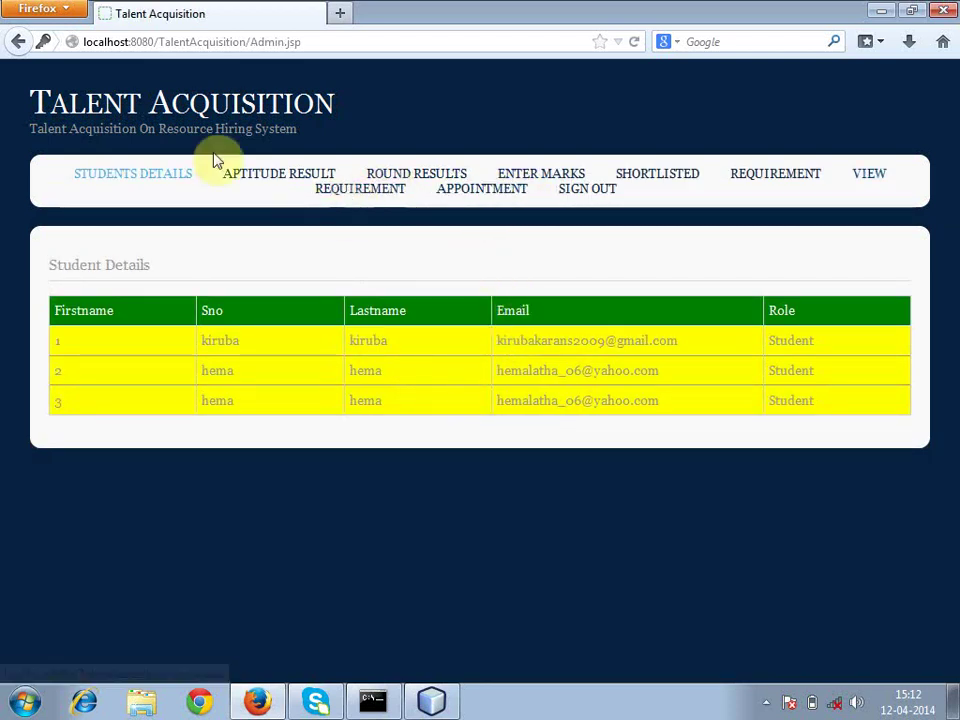
- Reload Student Details, view the Aptitude Results table, then go to Round Results
click(176, 183)
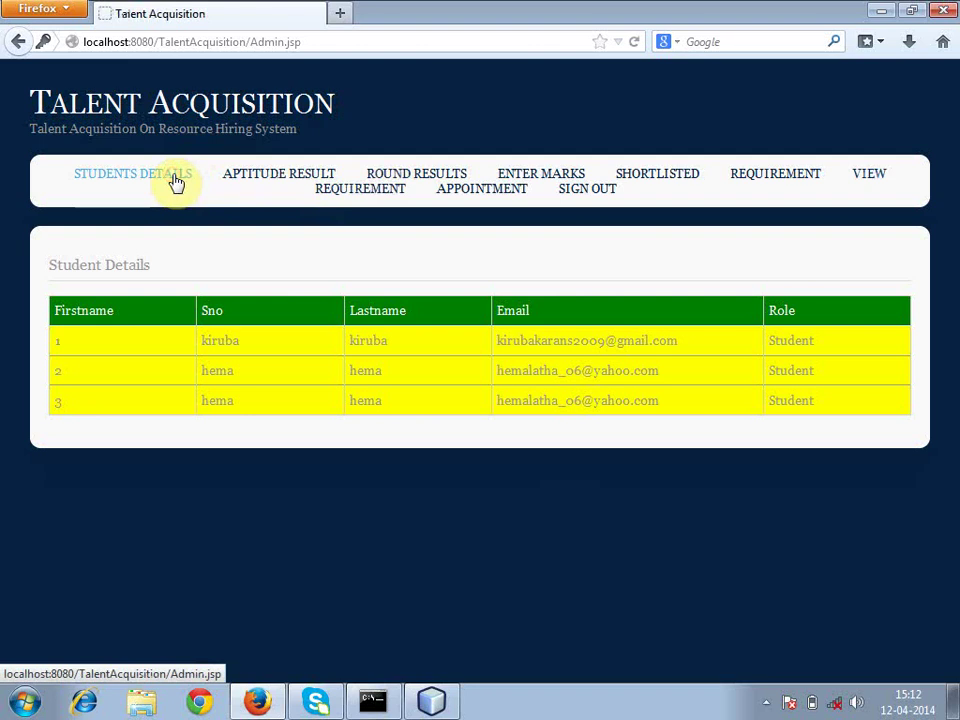
click(259, 180)
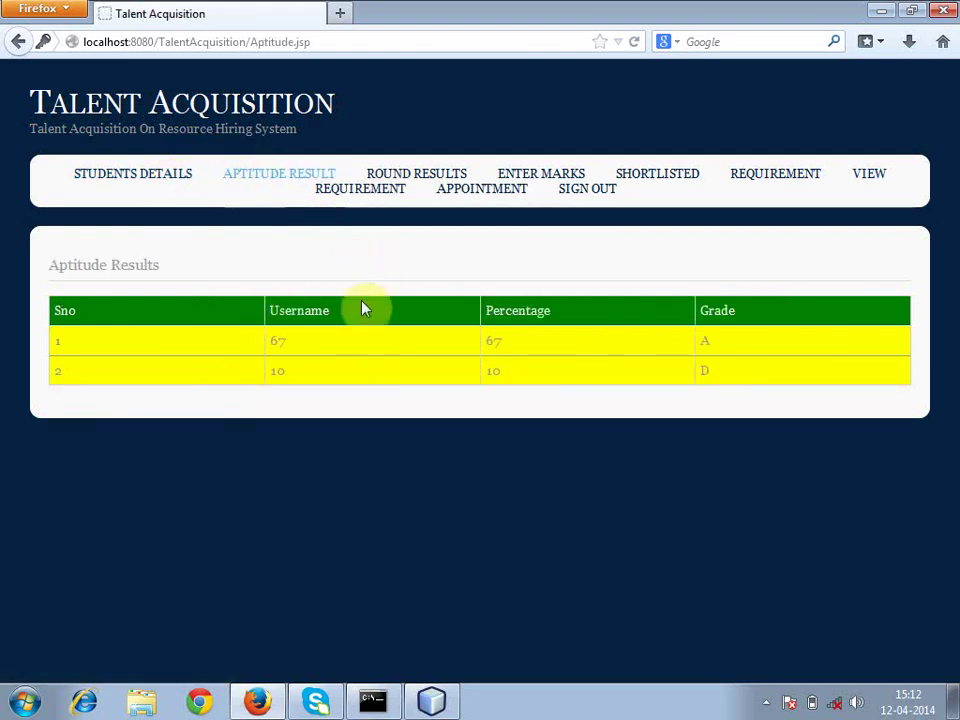
click(406, 175)
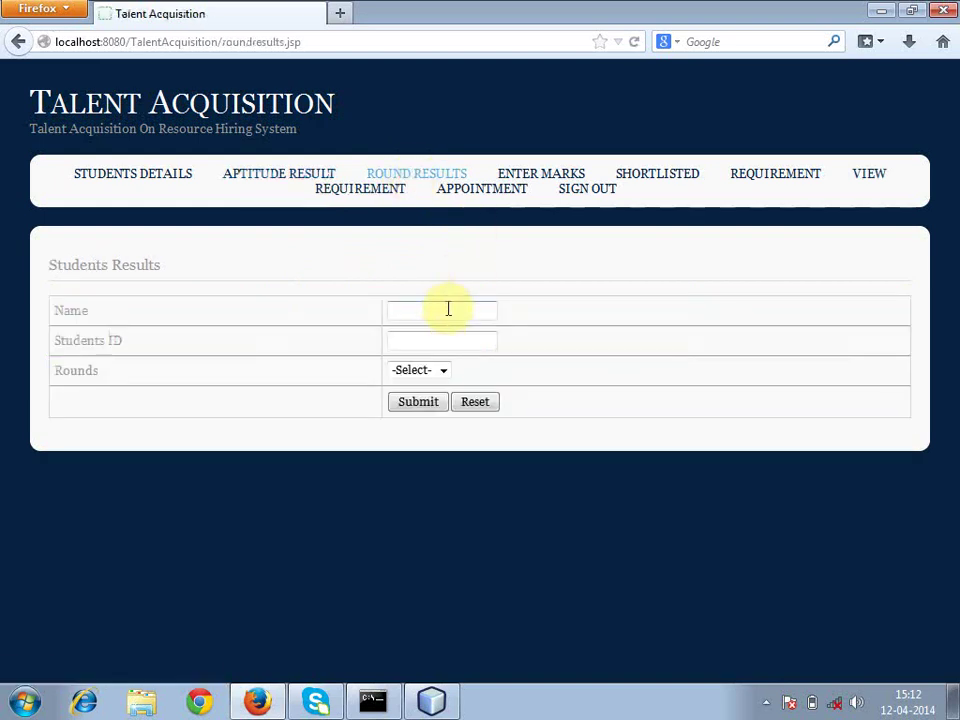
- Search the student's GD round results by name
click(441, 318)
text(k)
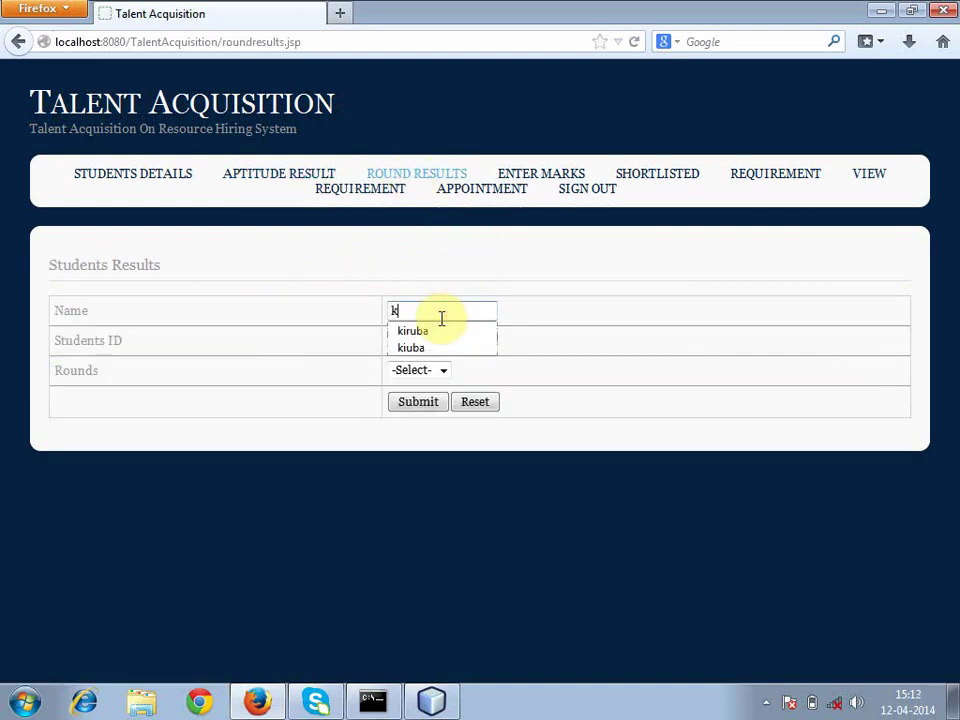
click(444, 330)
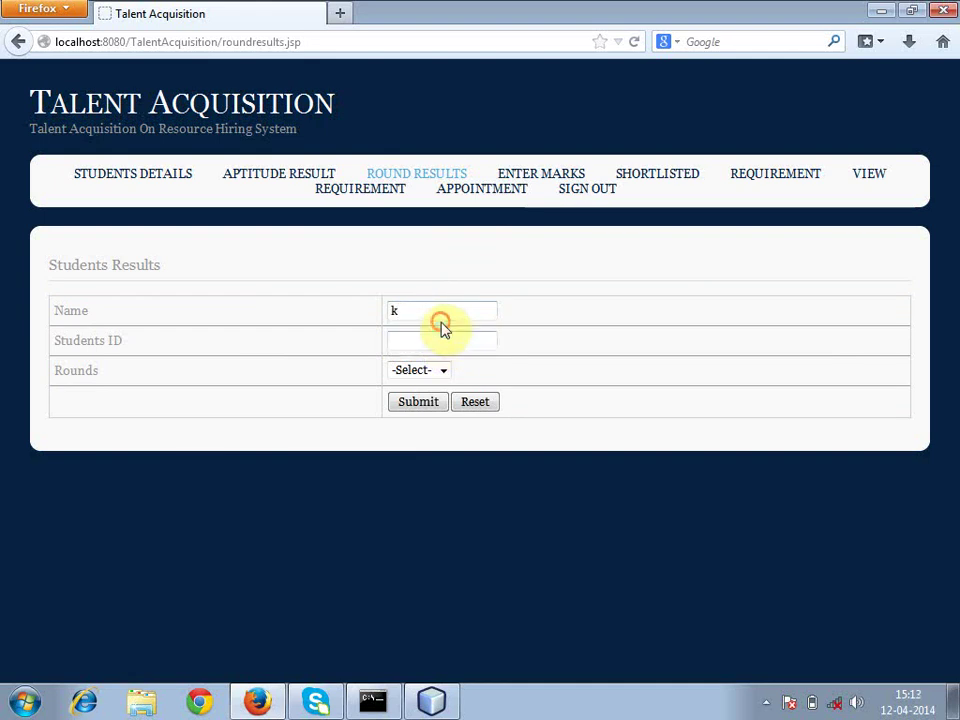
click(443, 370)
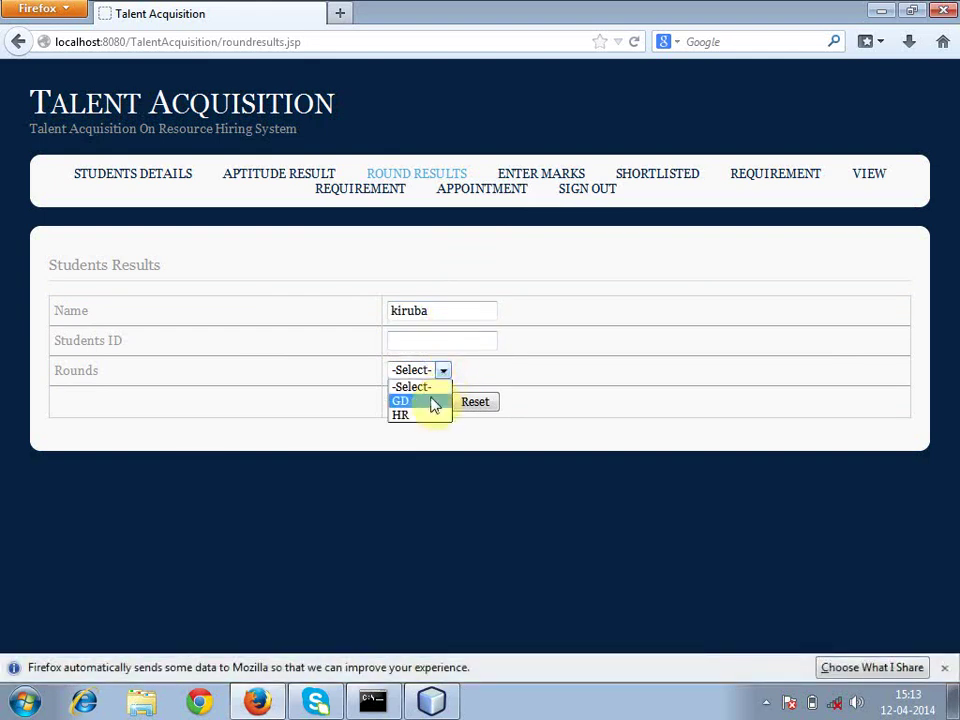
click(433, 401)
click(433, 402)
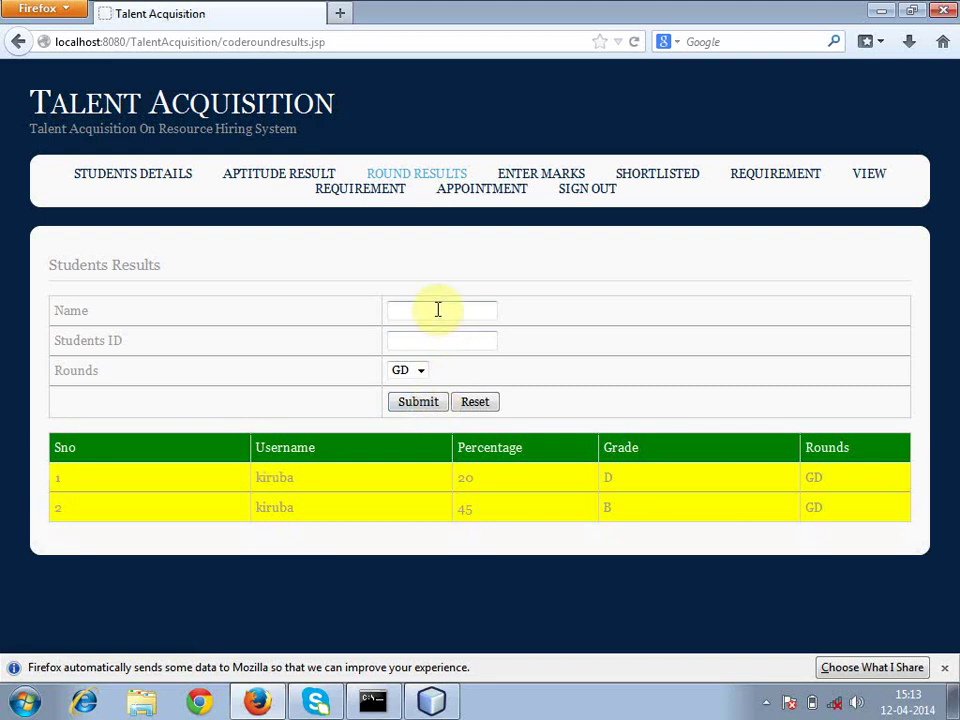
- Search the same student's HR round results, then go to Enter Marks
text(ki)
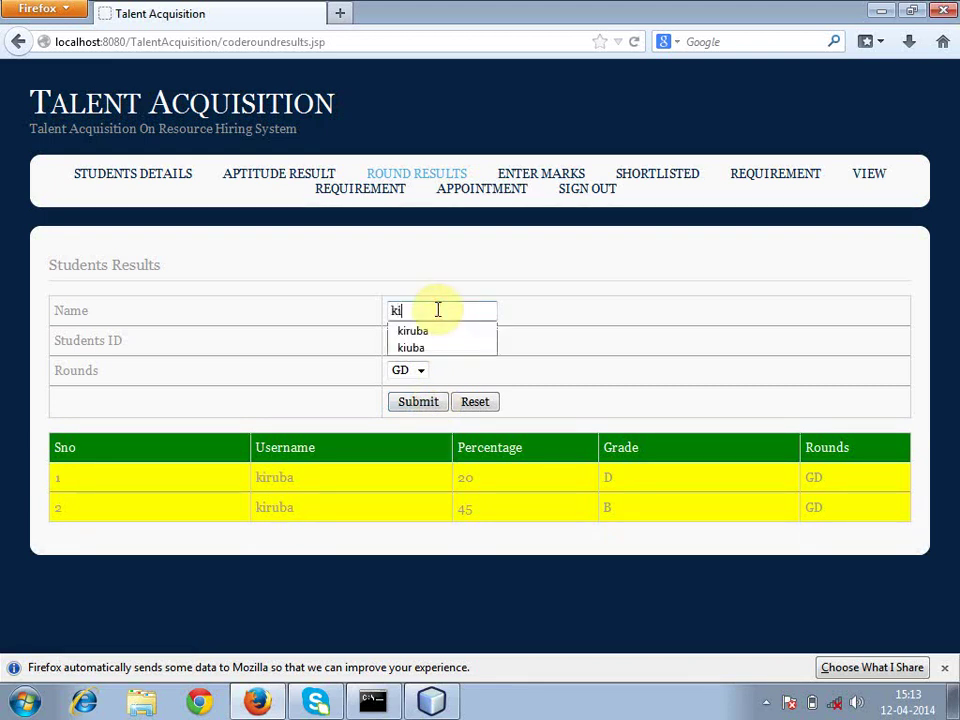
text(ruba)
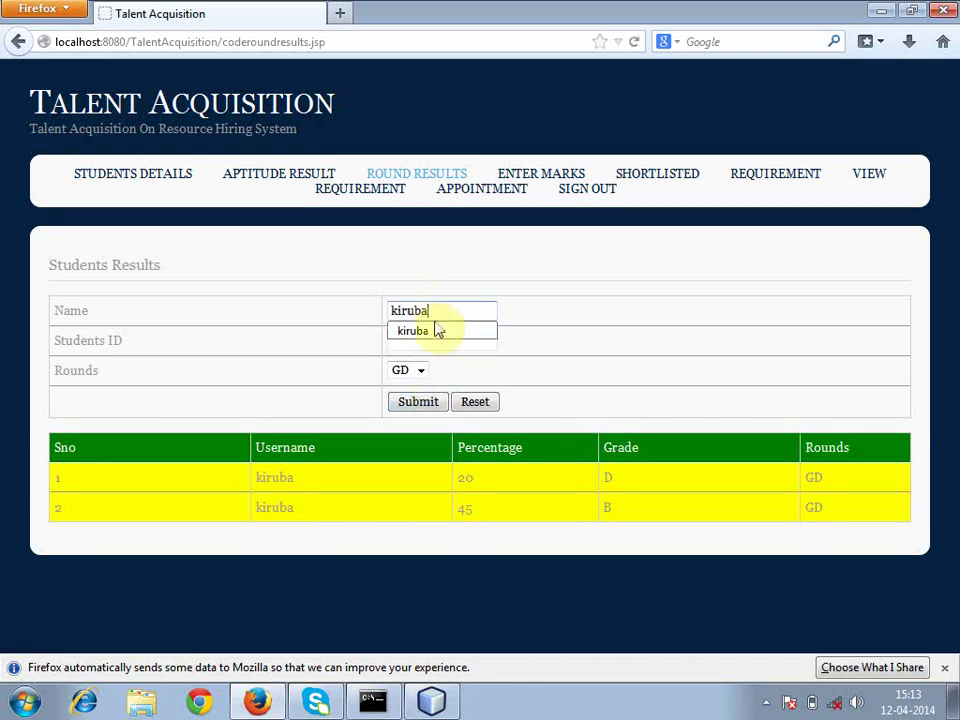
click(435, 331)
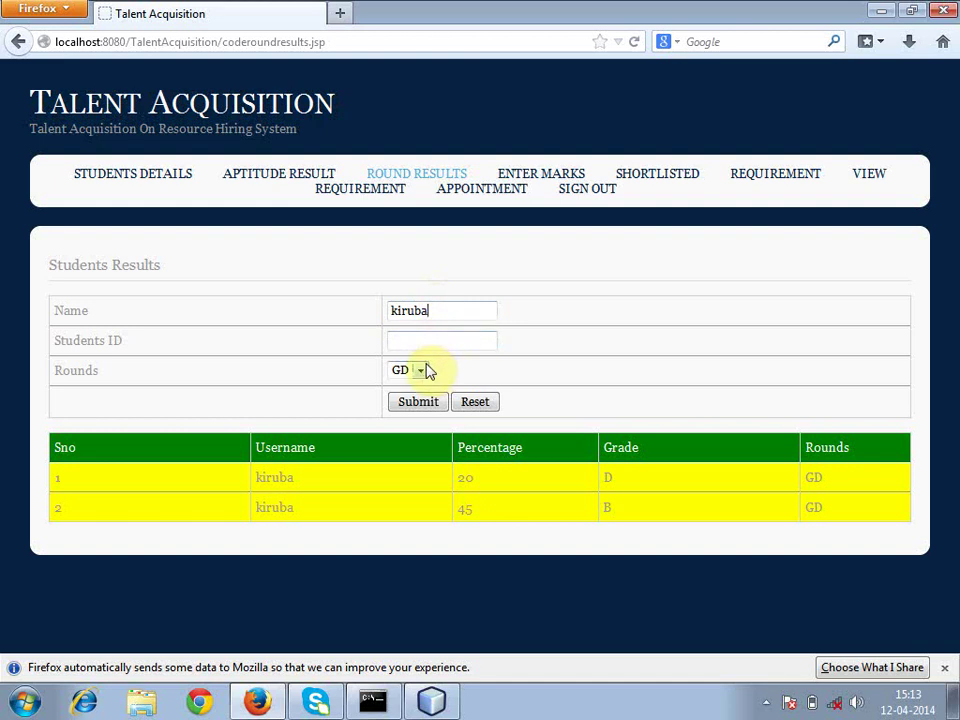
click(428, 371)
click(420, 399)
click(420, 408)
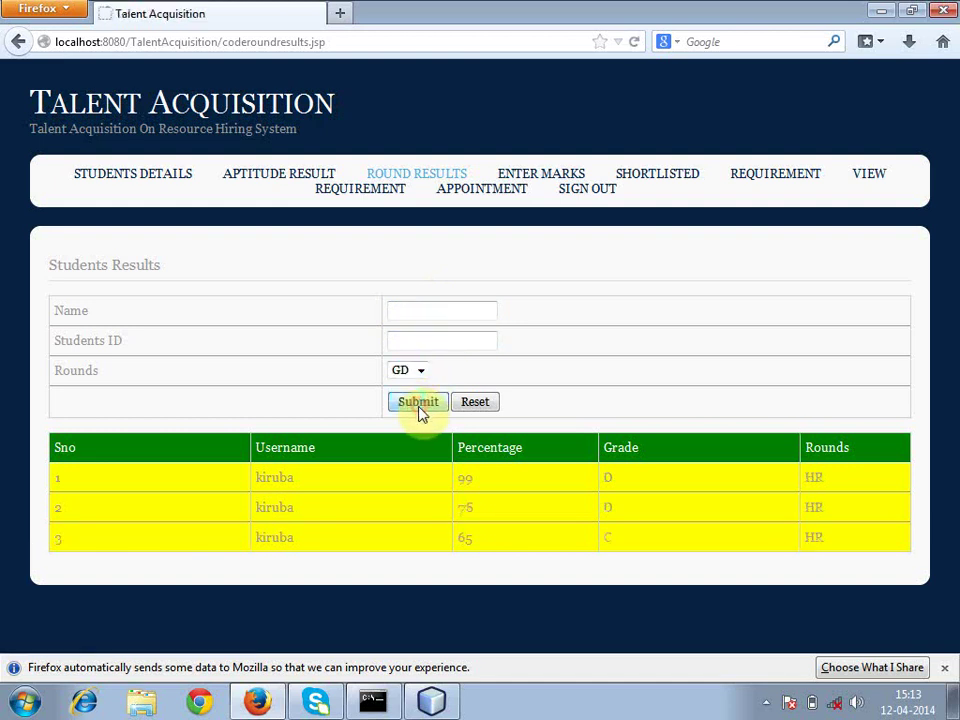
click(527, 184)
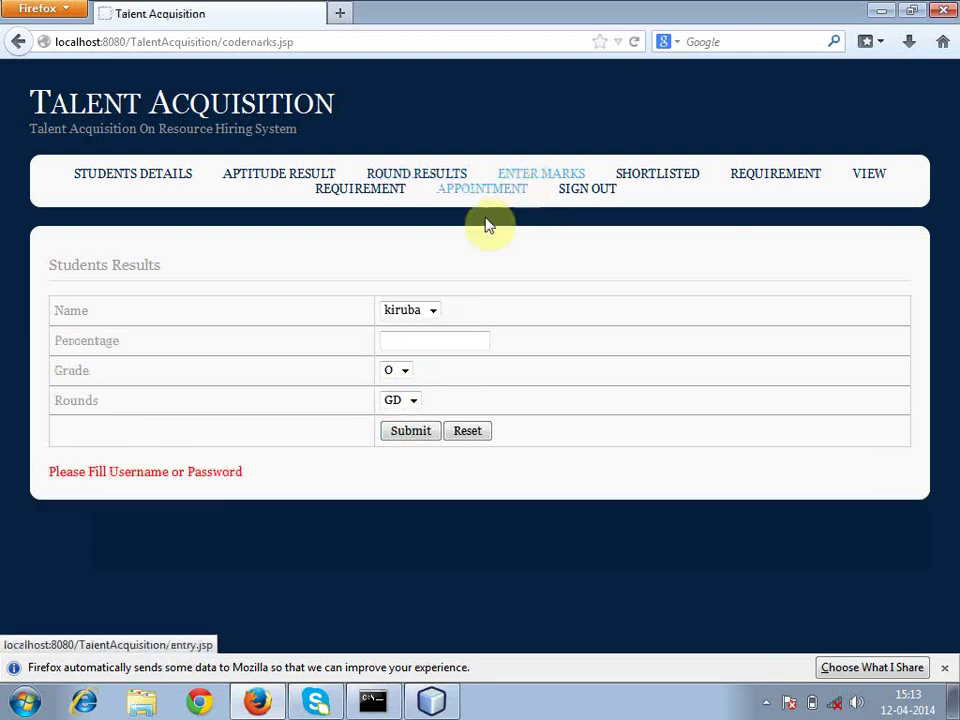
- Submit grade A for the second student in the GD round
click(434, 312)
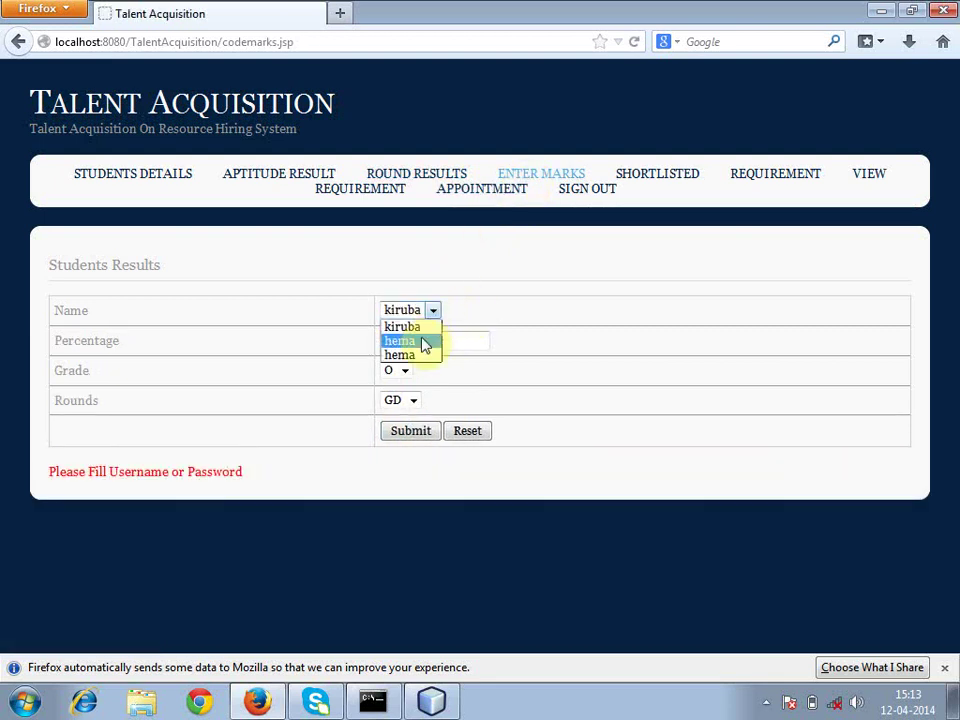
click(424, 341)
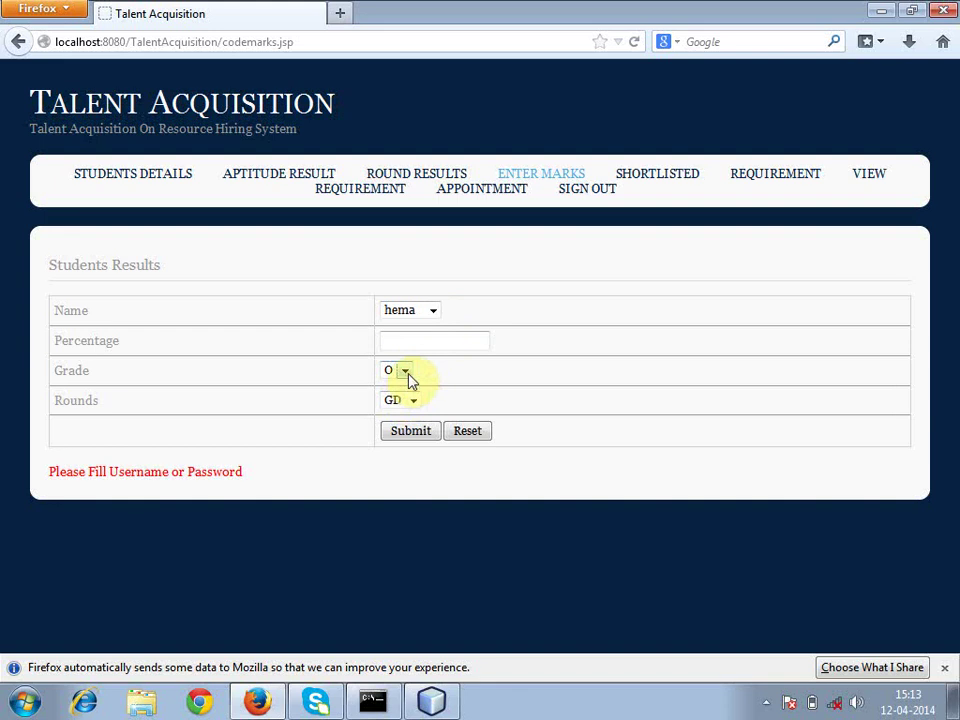
click(406, 371)
click(396, 399)
click(409, 407)
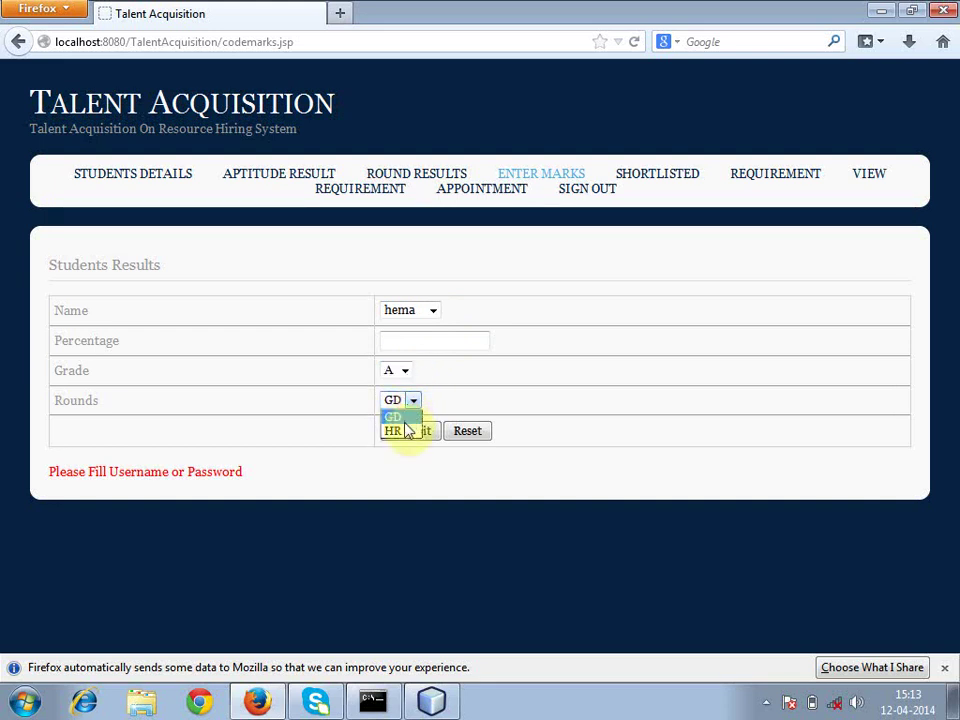
click(405, 418)
click(413, 433)
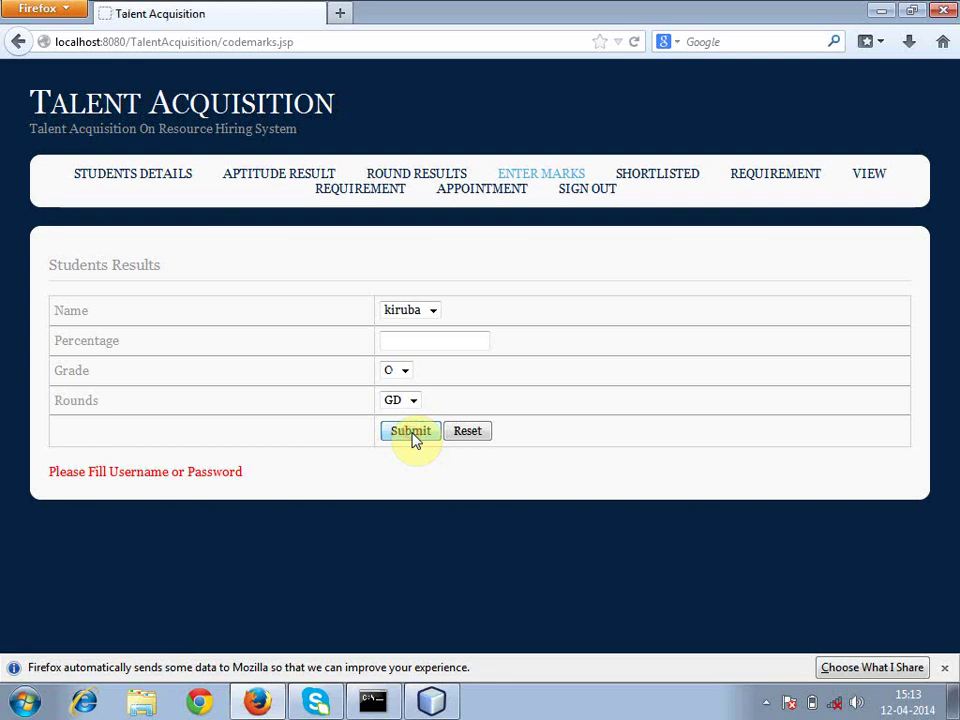
- Submit grade B for the same student in the HR round, then go to Shortlisted
click(433, 311)
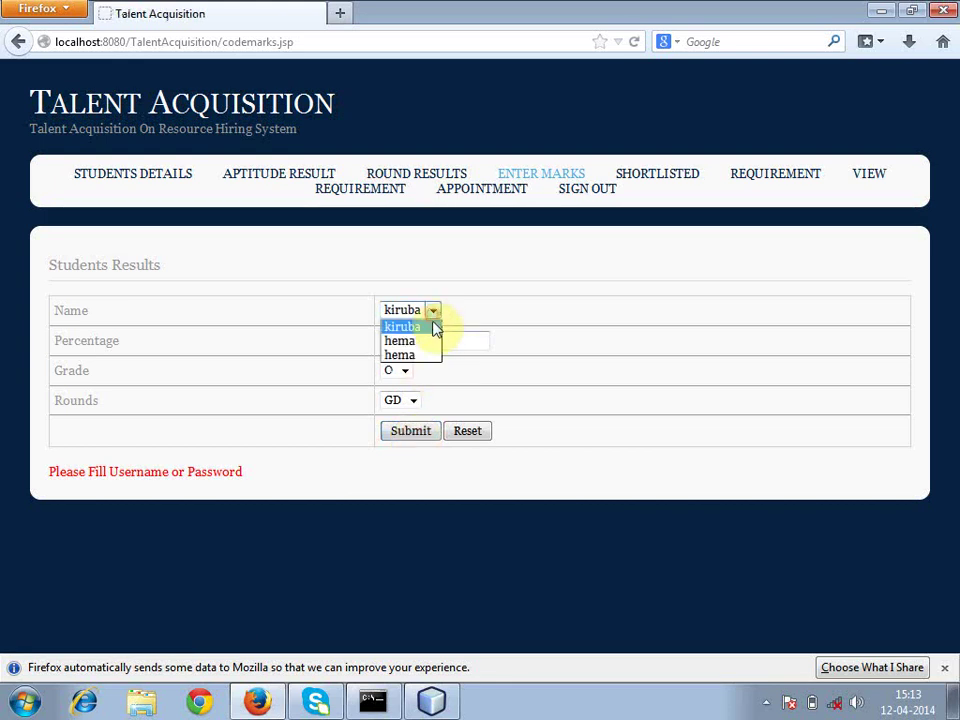
click(432, 342)
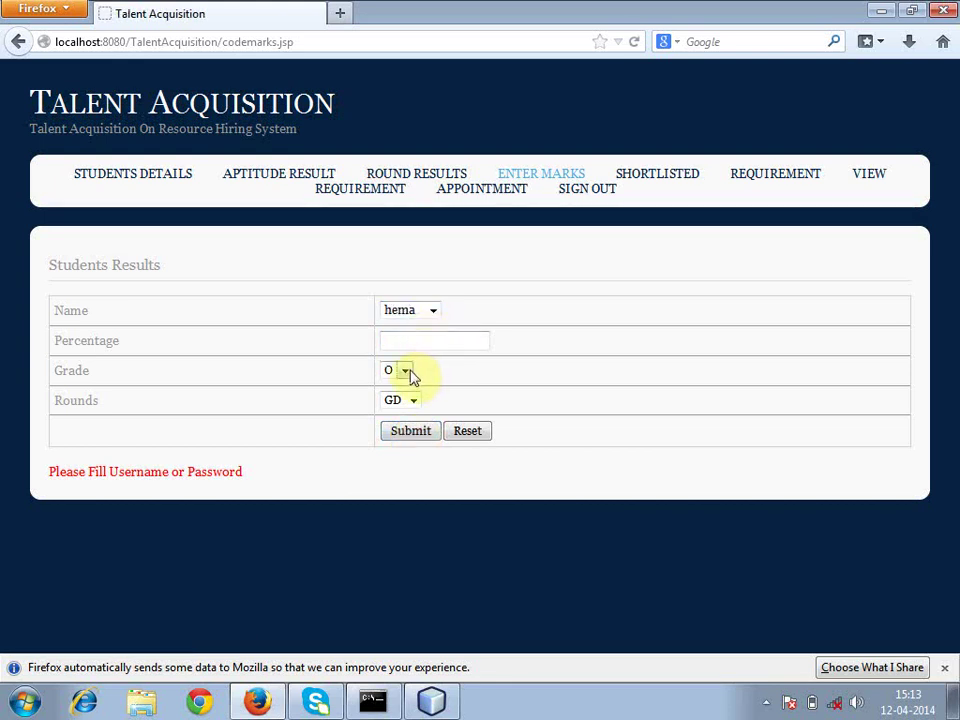
click(404, 371)
click(400, 415)
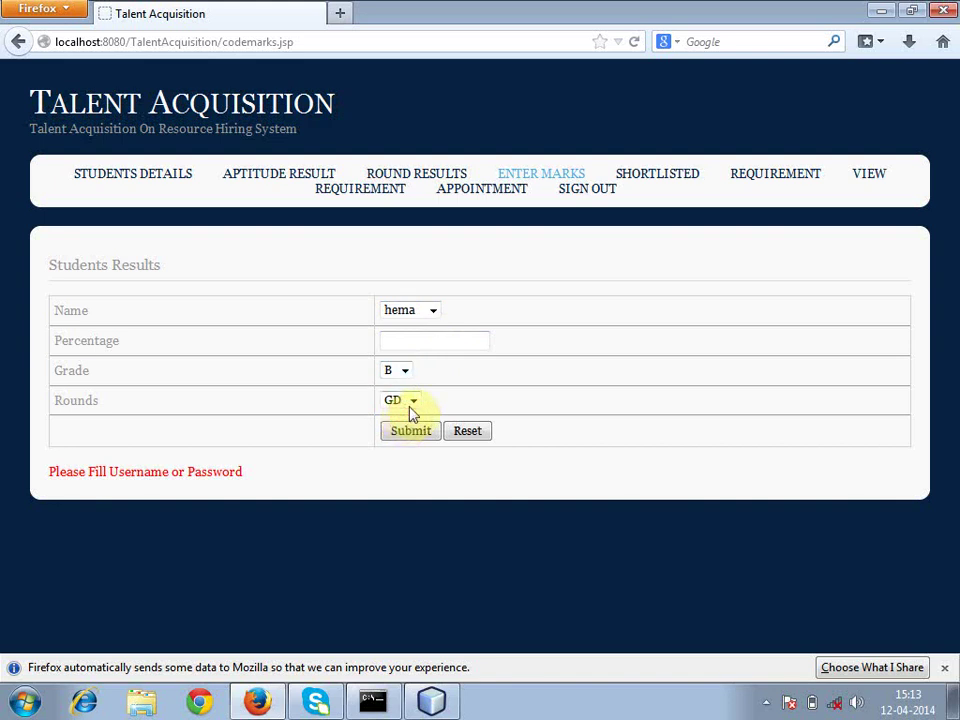
click(412, 401)
click(405, 432)
click(407, 438)
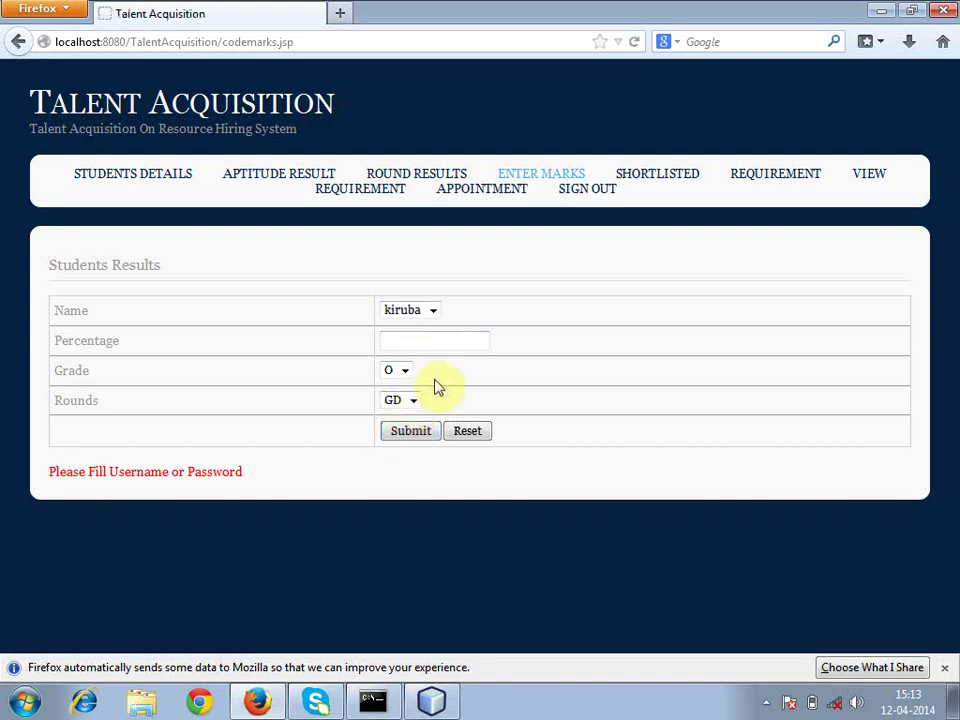
click(637, 178)
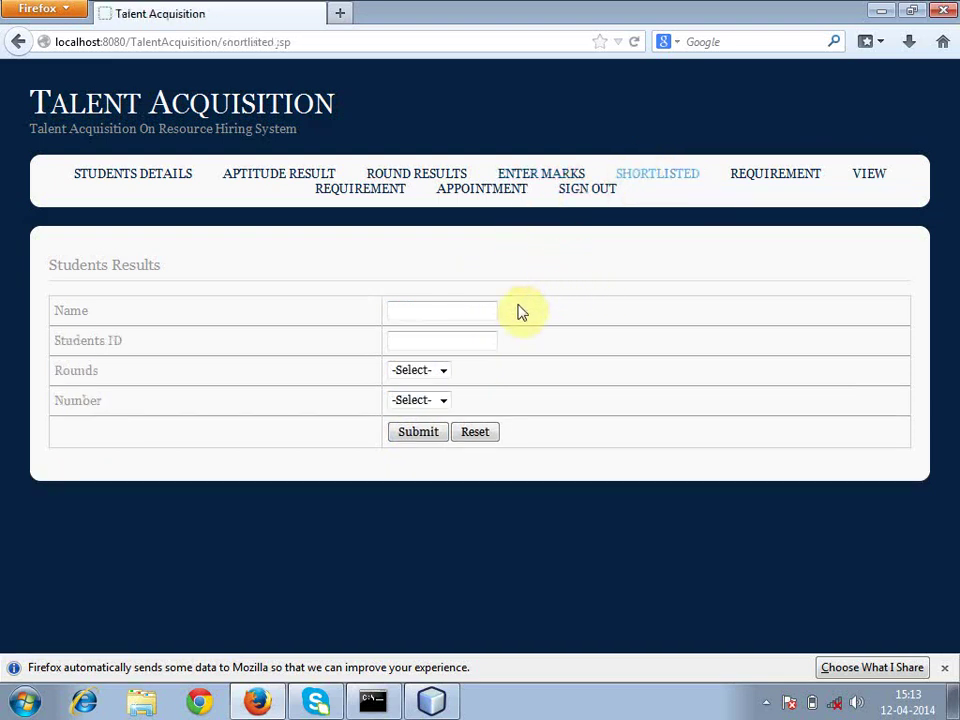
- Search the shortlist for the student in the GD round with number 3
click(483, 309)
text(he)
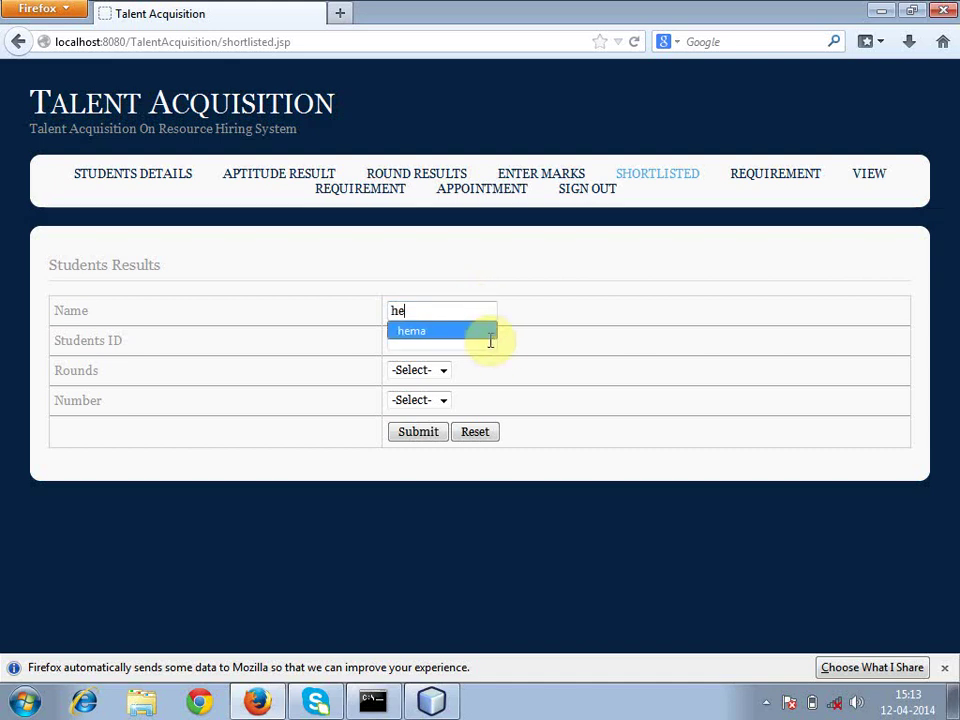
click(487, 341)
click(484, 332)
click(443, 372)
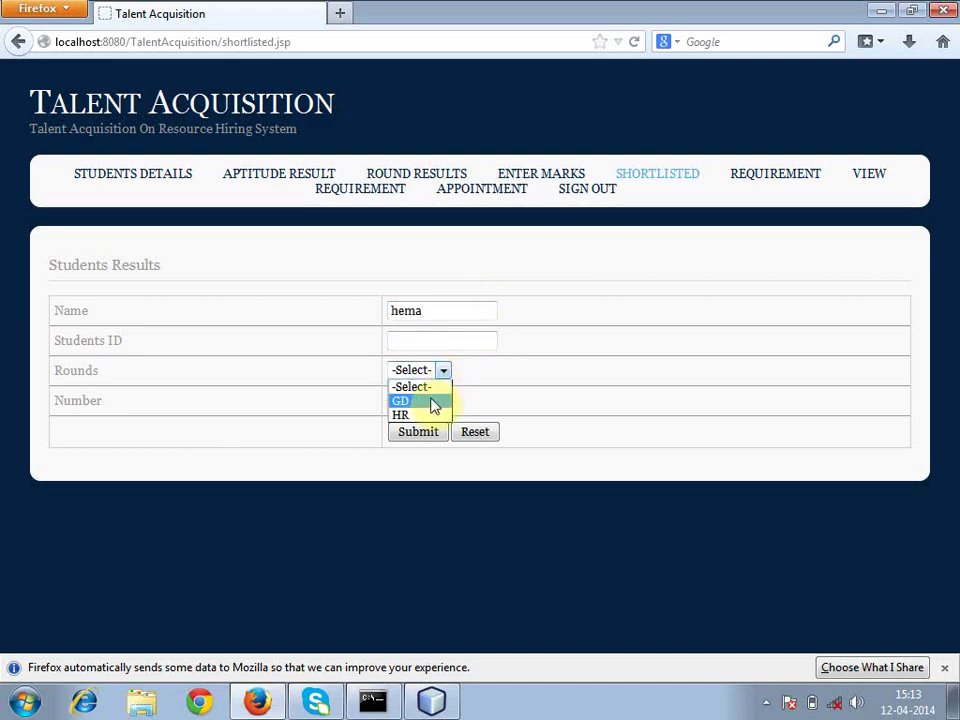
click(434, 401)
click(443, 401)
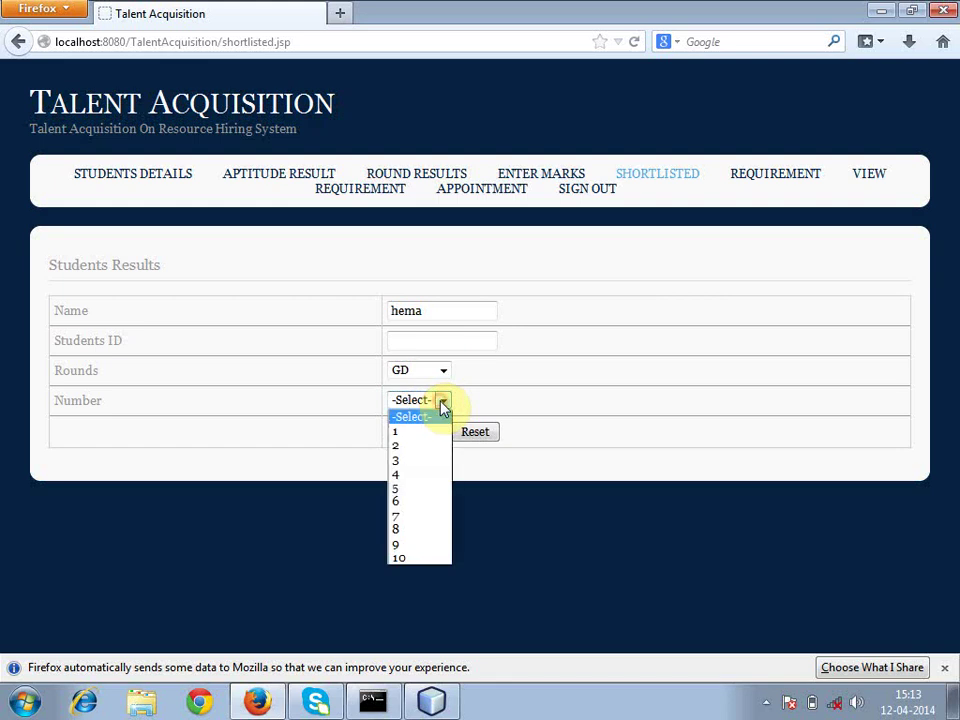
click(416, 462)
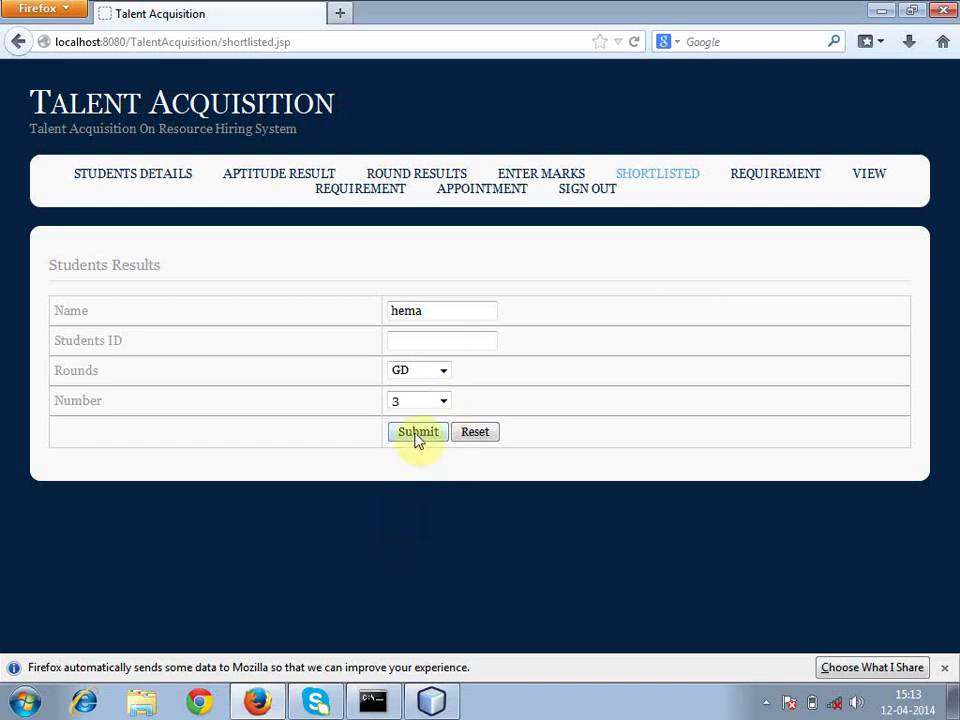
click(417, 434)
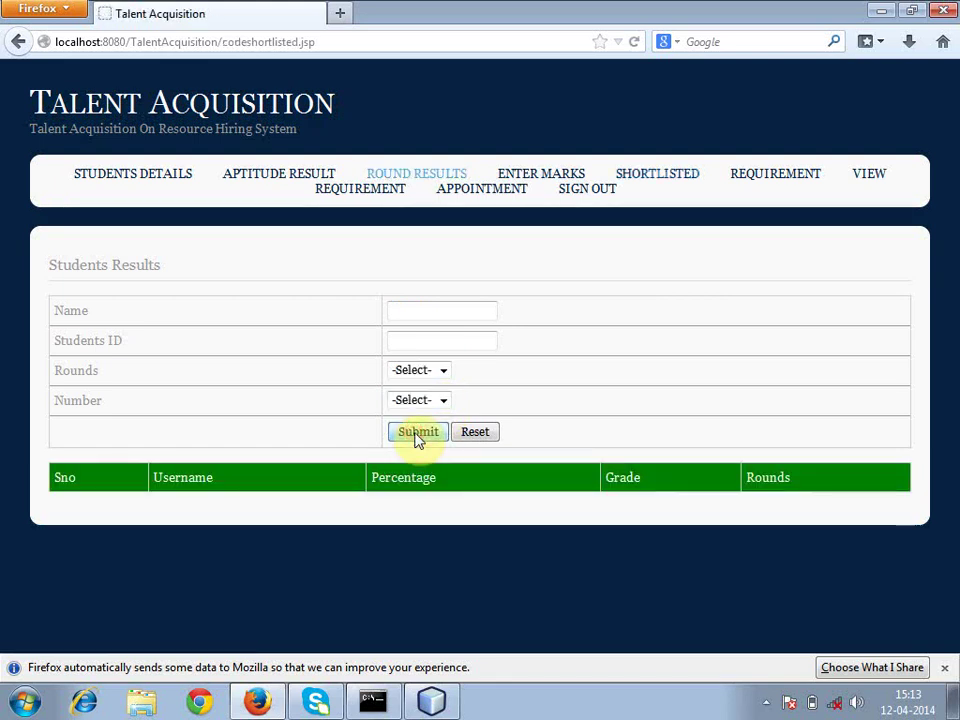
- Search the shortlist for the student in the HR round with number 1
click(418, 310)
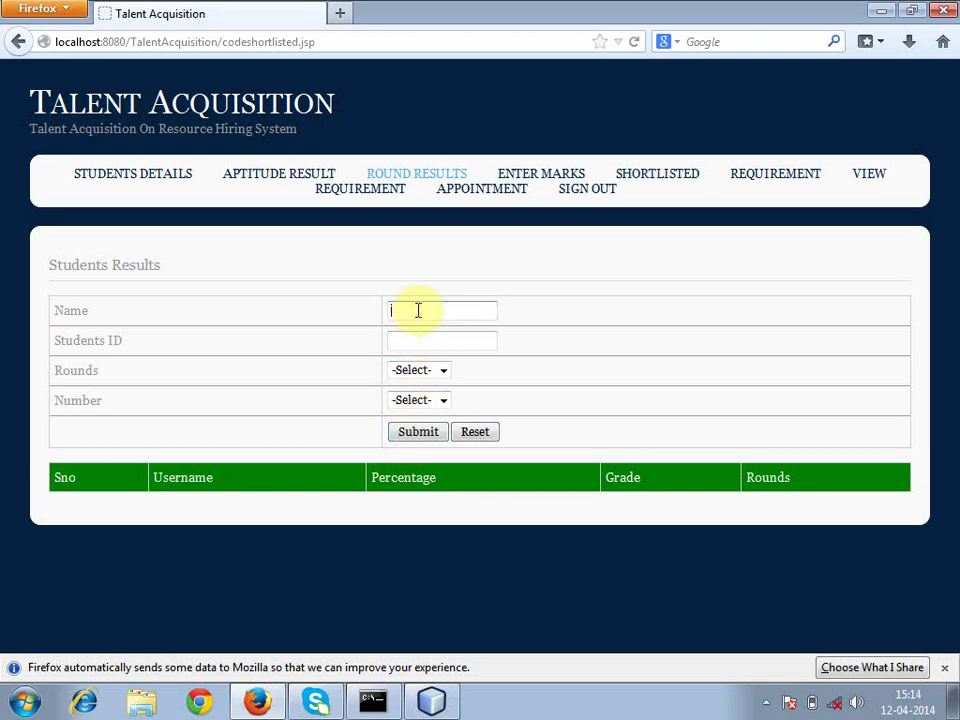
text(h)
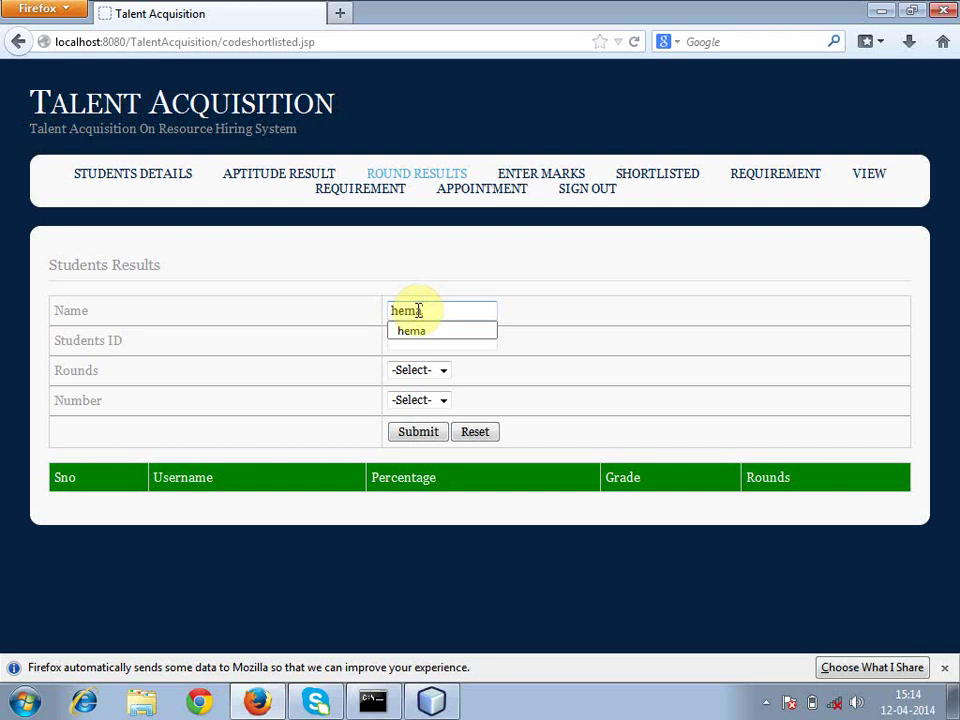
text(ema)
click(420, 333)
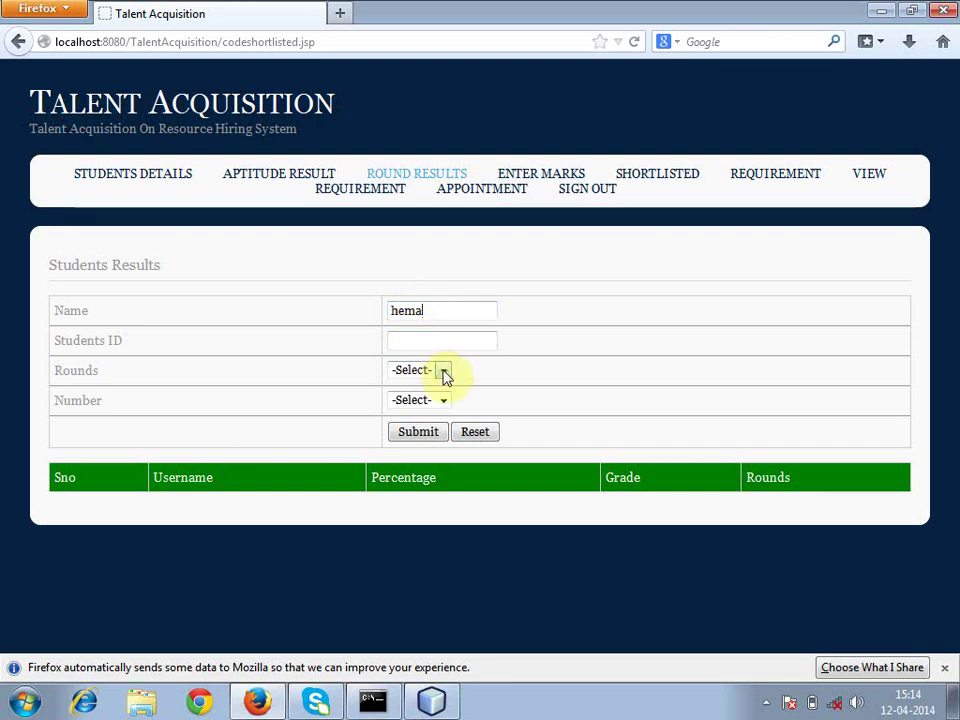
click(445, 372)
click(430, 417)
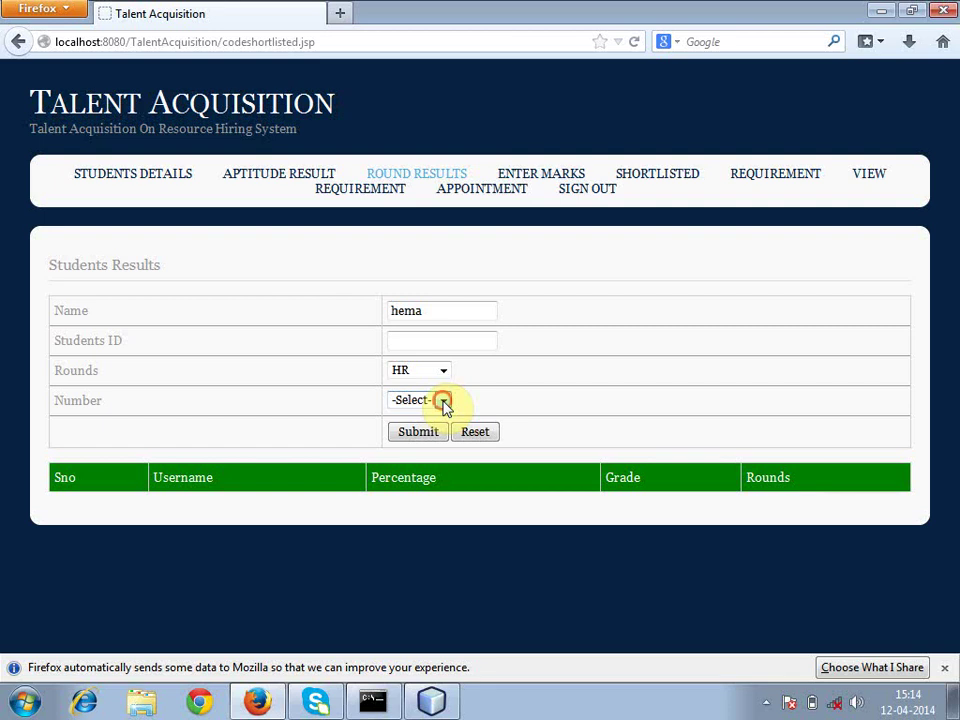
click(444, 401)
click(413, 442)
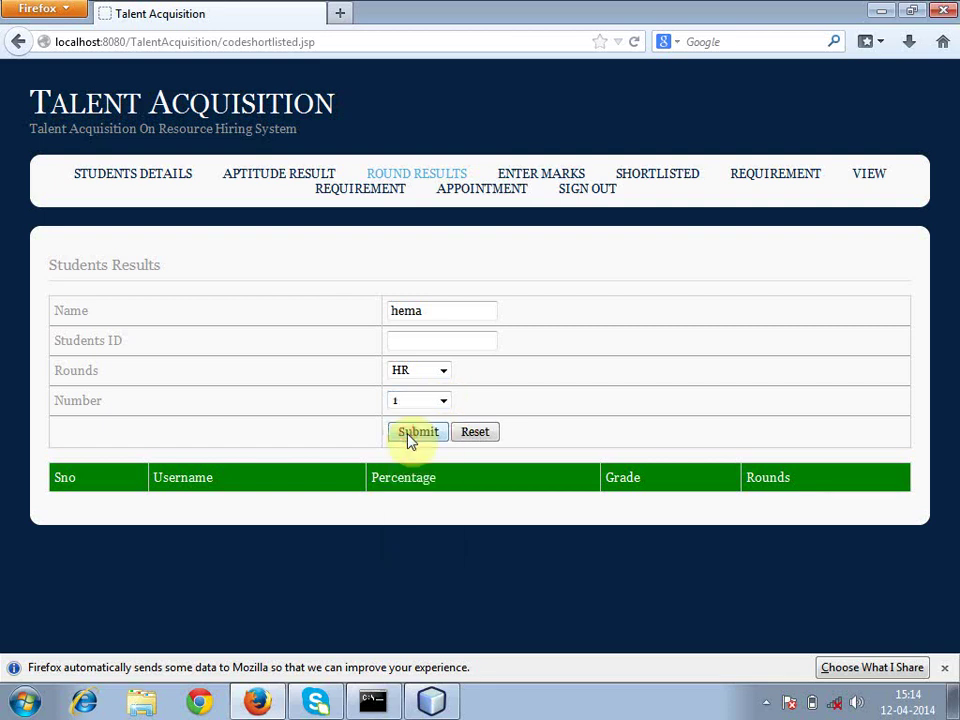
click(414, 434)
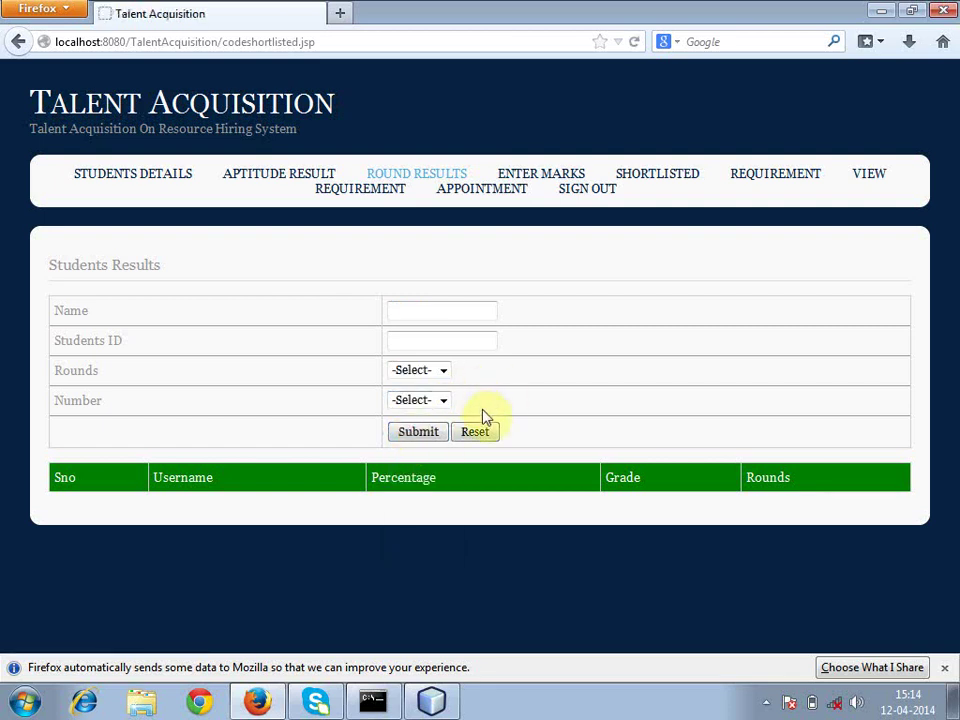
- Enter 90 percent with grade O for the student's GD round
click(561, 178)
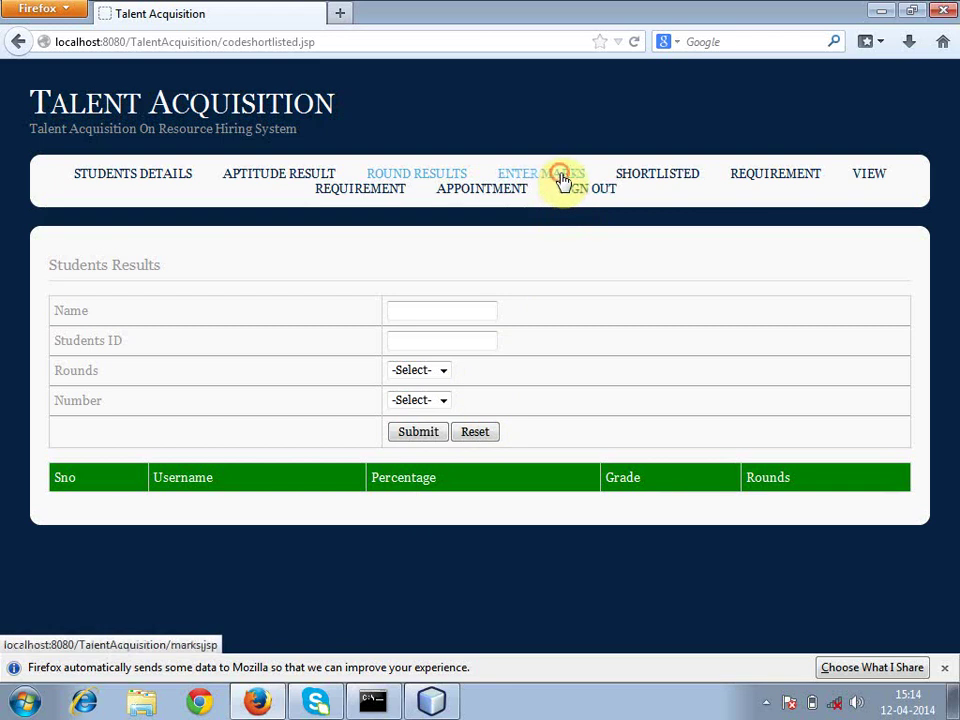
click(432, 314)
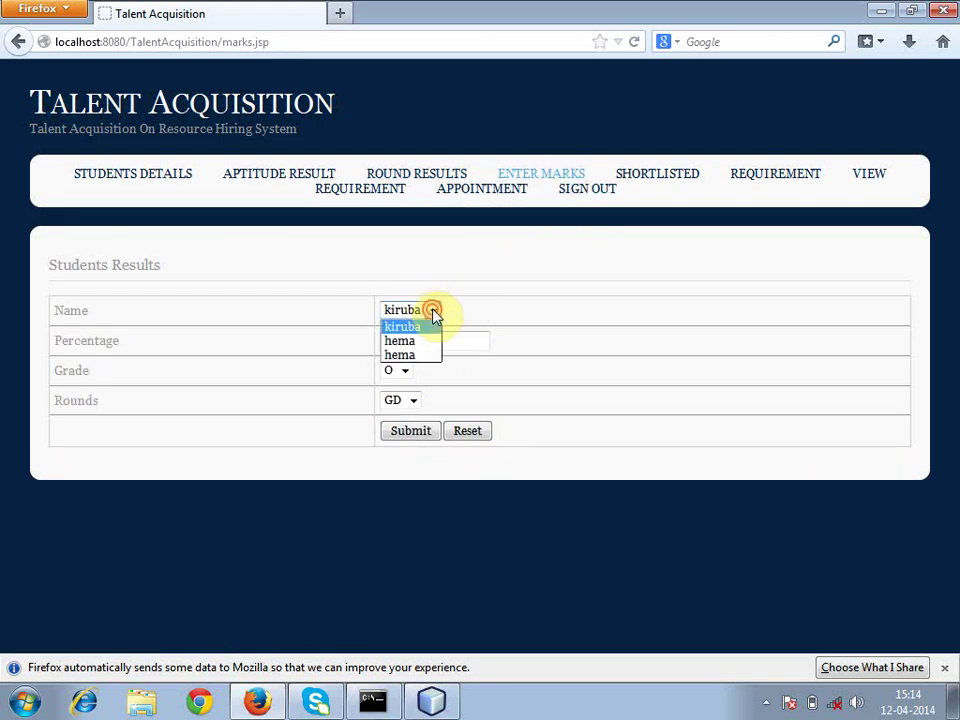
click(434, 316)
click(432, 314)
click(418, 339)
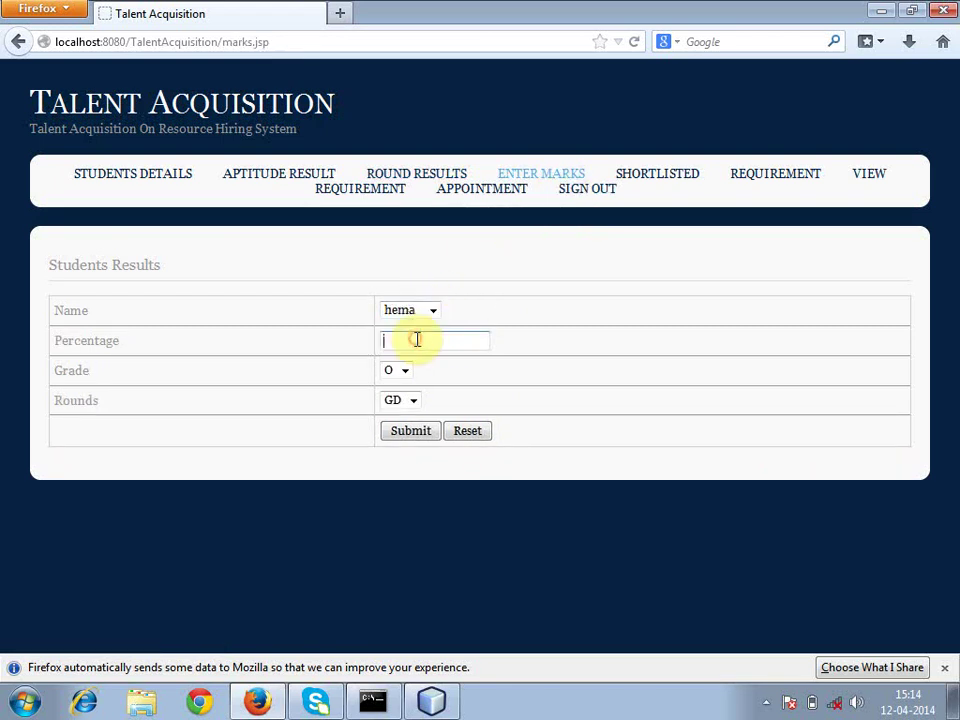
click(405, 348)
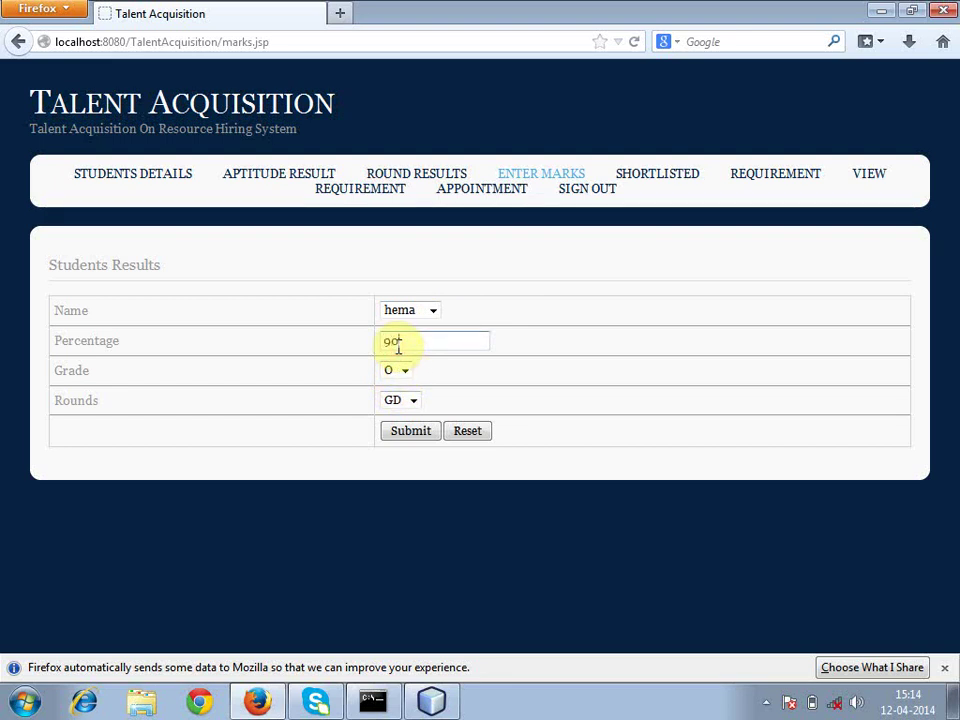
click(404, 374)
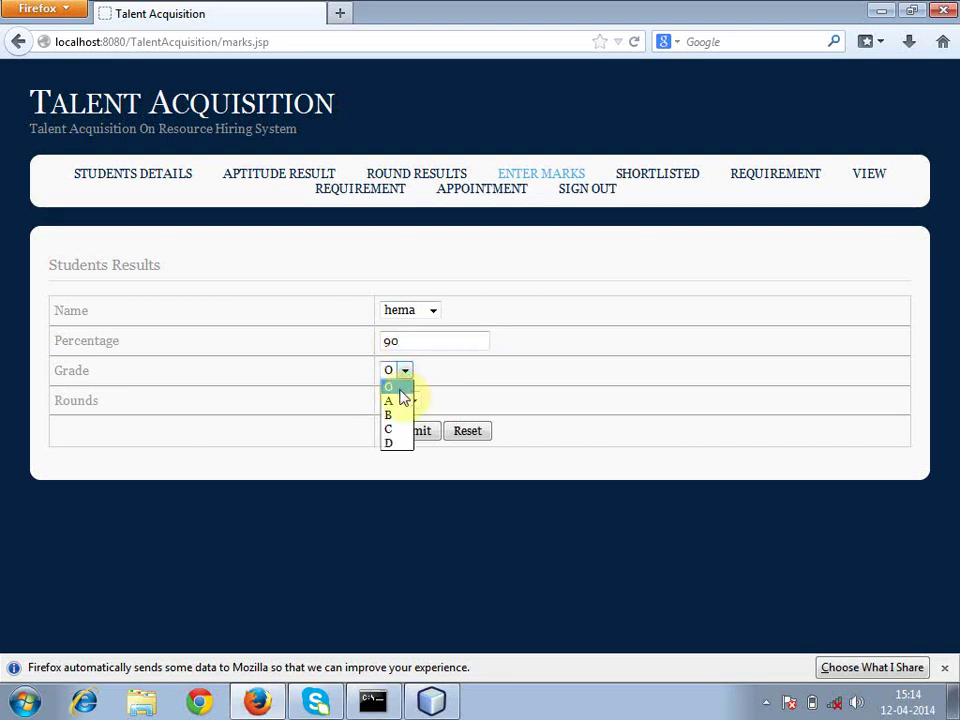
click(399, 387)
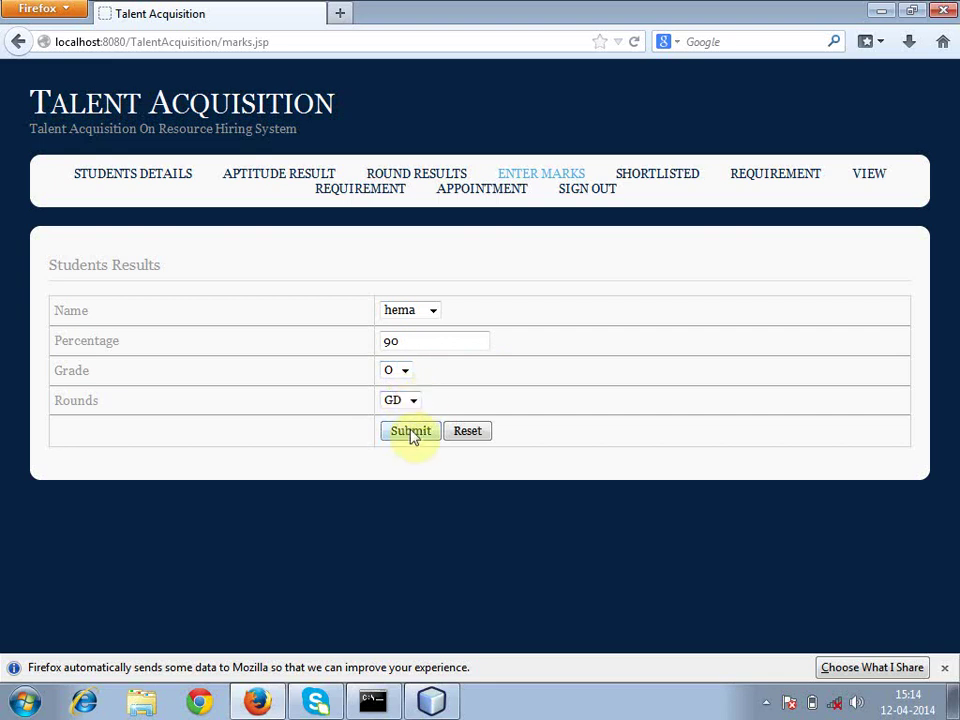
click(412, 433)
- Enter 80 percent with grade A for the student's HR round
click(431, 312)
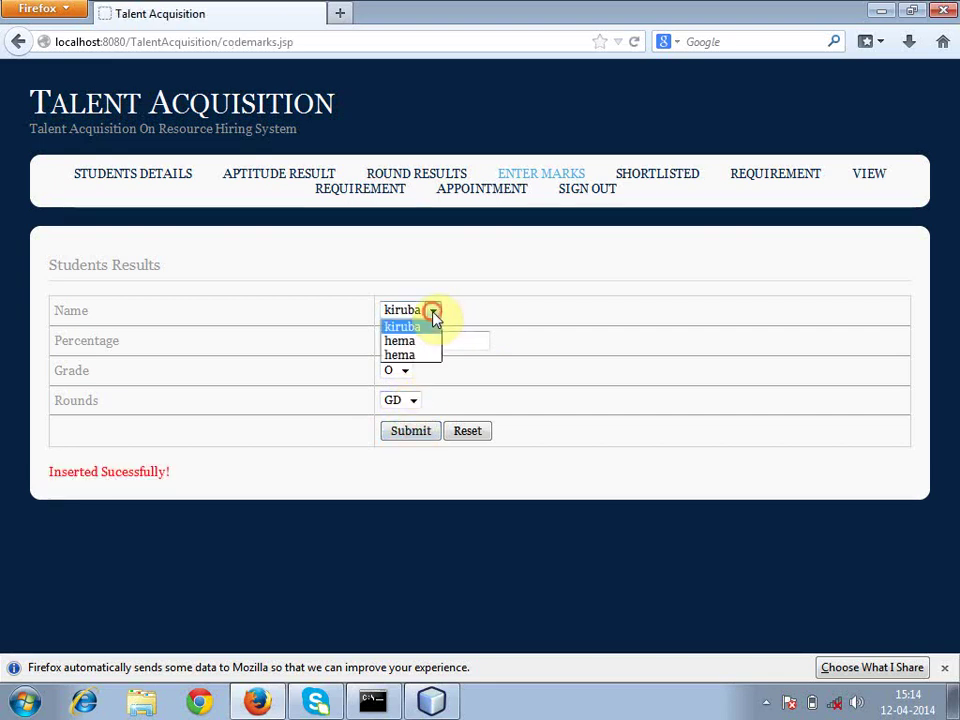
click(418, 343)
click(418, 345)
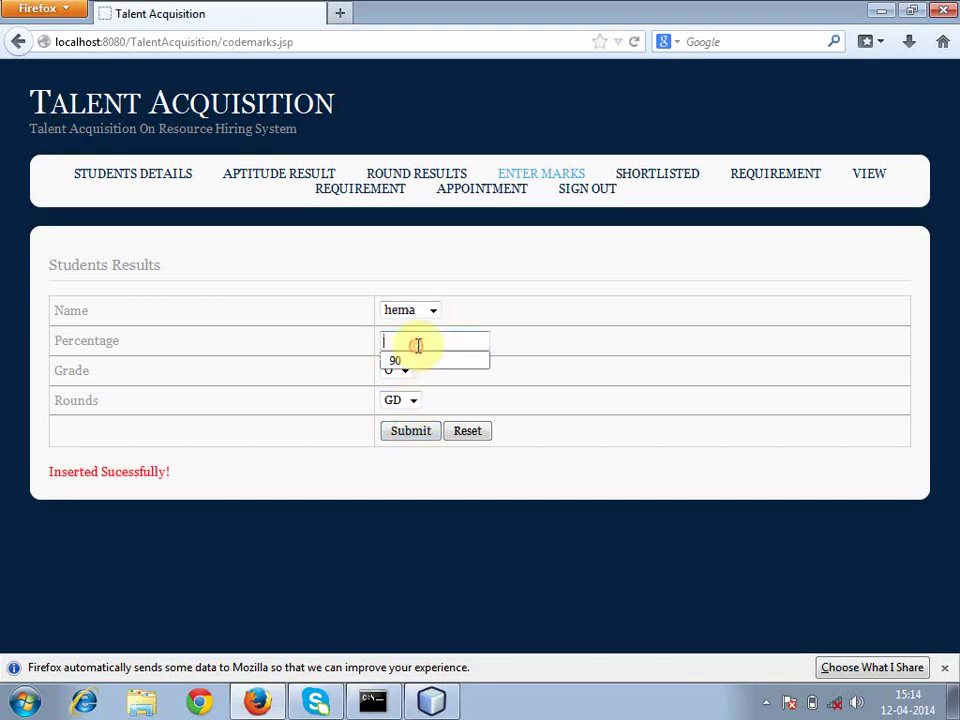
text(6)
click(405, 373)
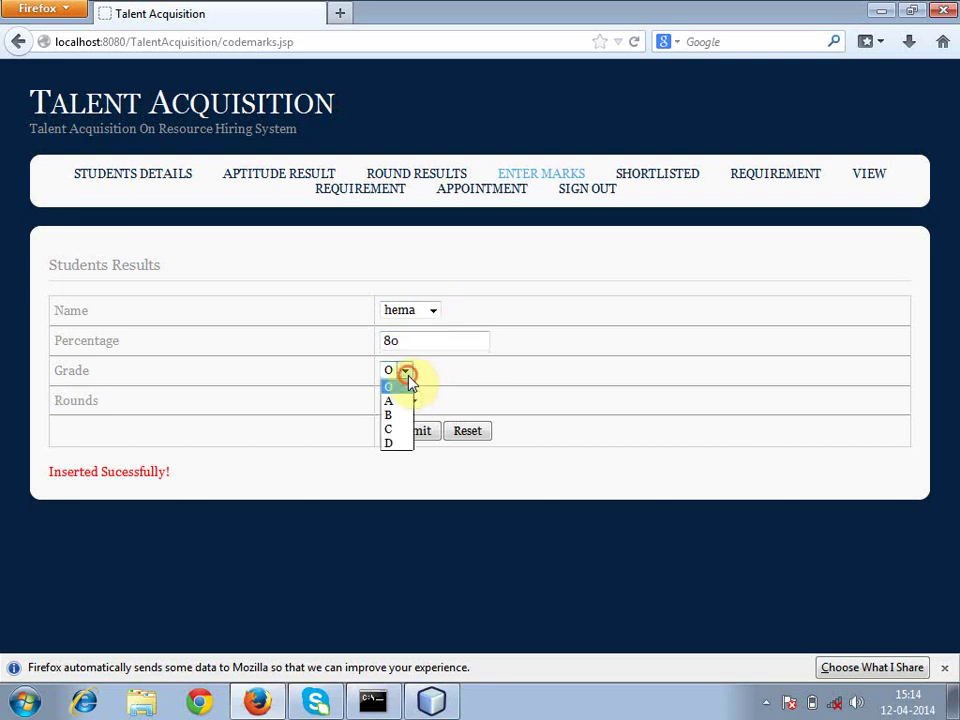
click(404, 398)
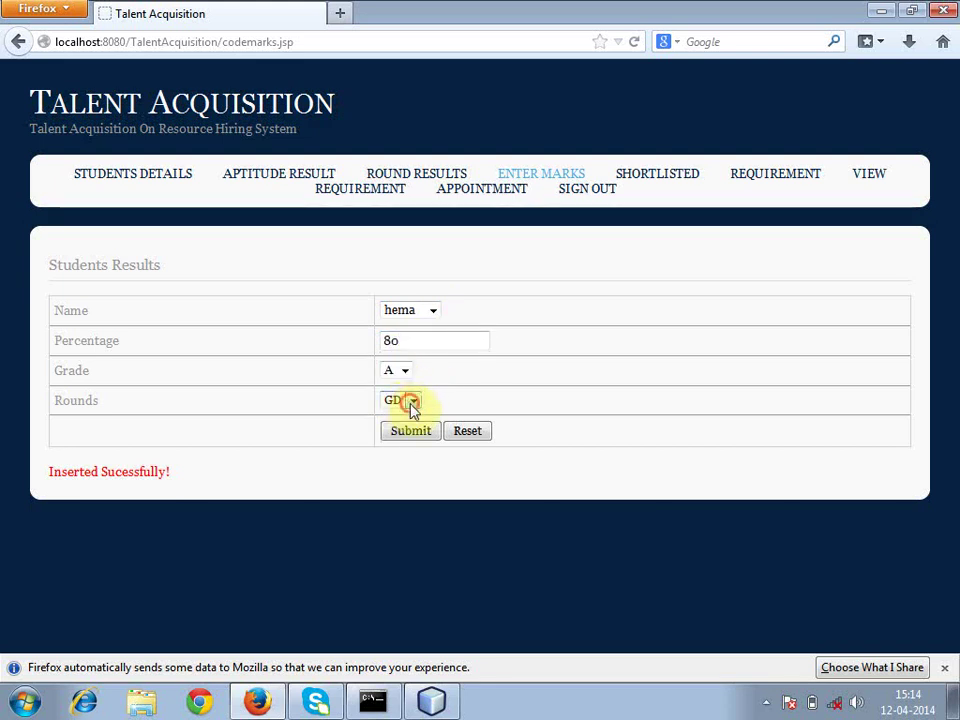
click(412, 403)
click(408, 431)
click(408, 431)
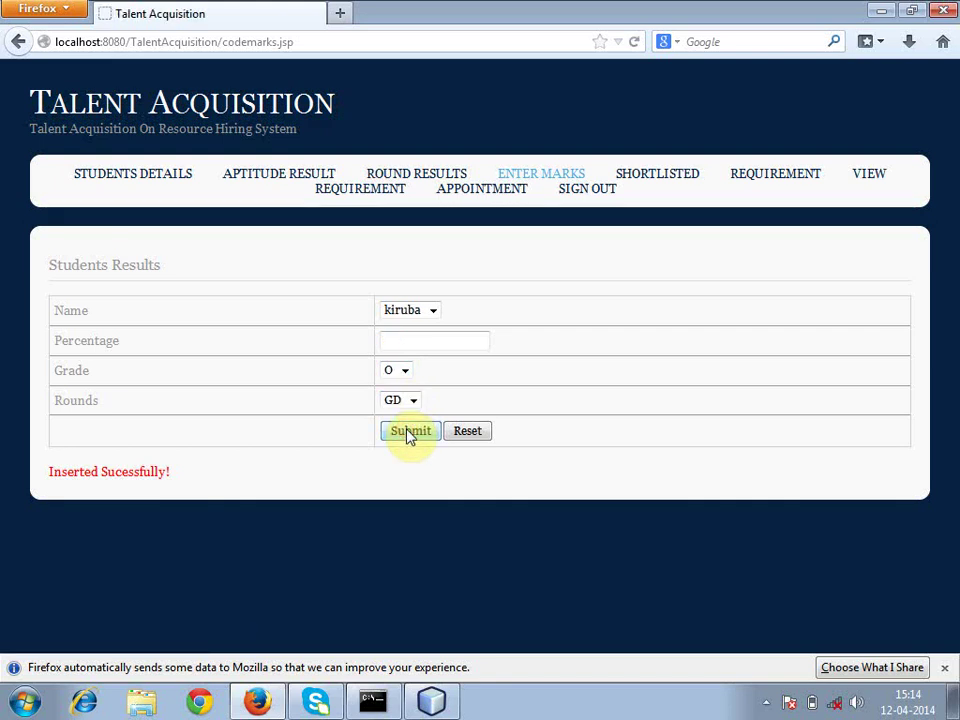
- Show the student's GD round result on Round Results (90, grade O)
click(450, 178)
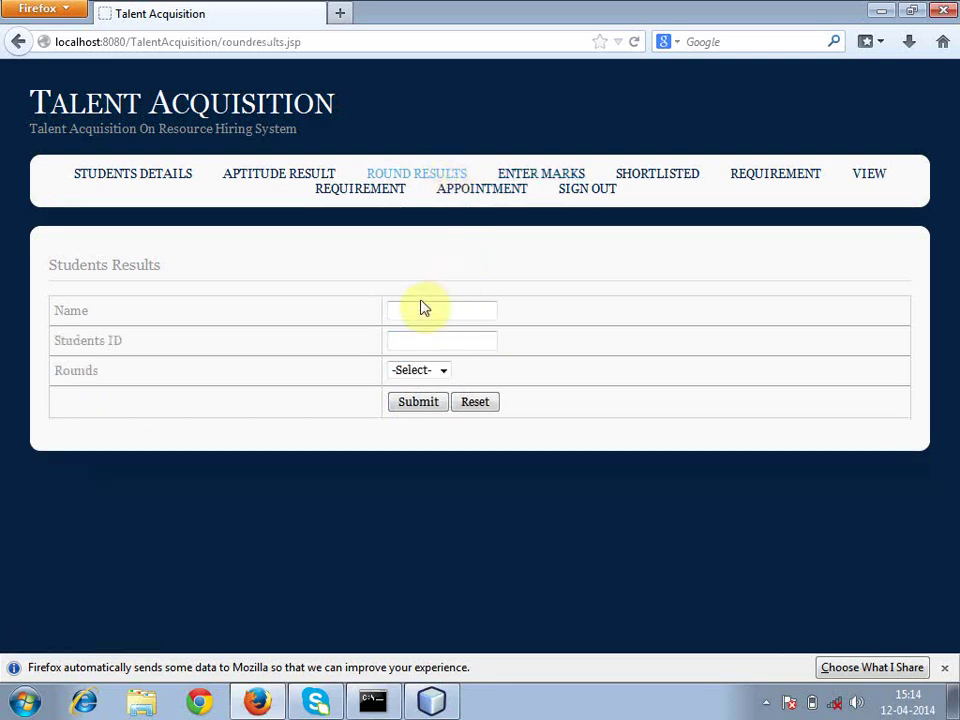
text(h)
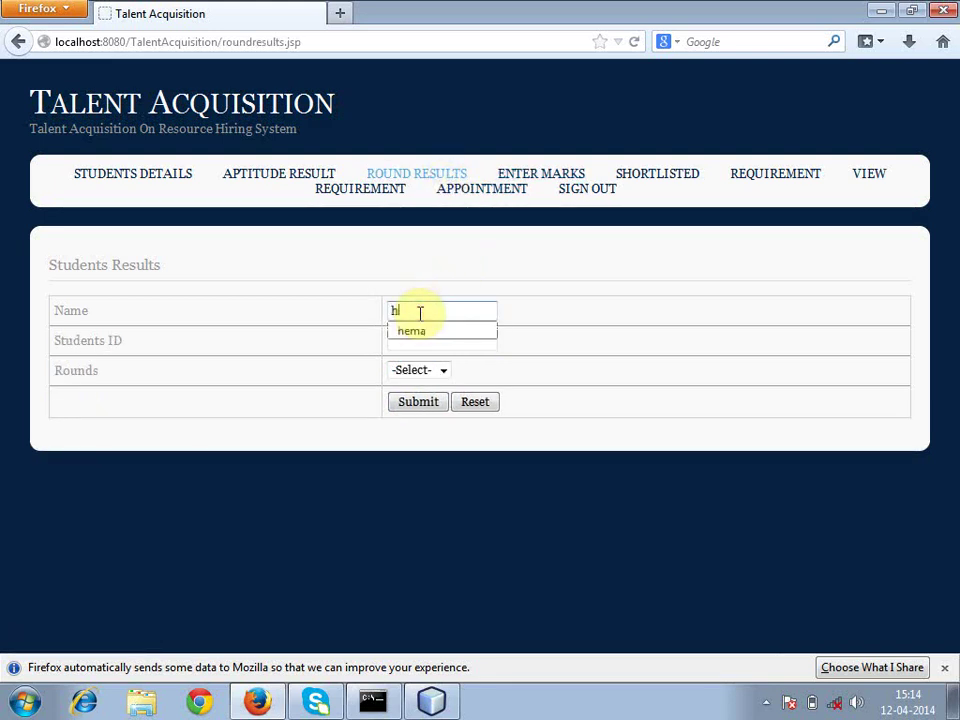
key(Down)
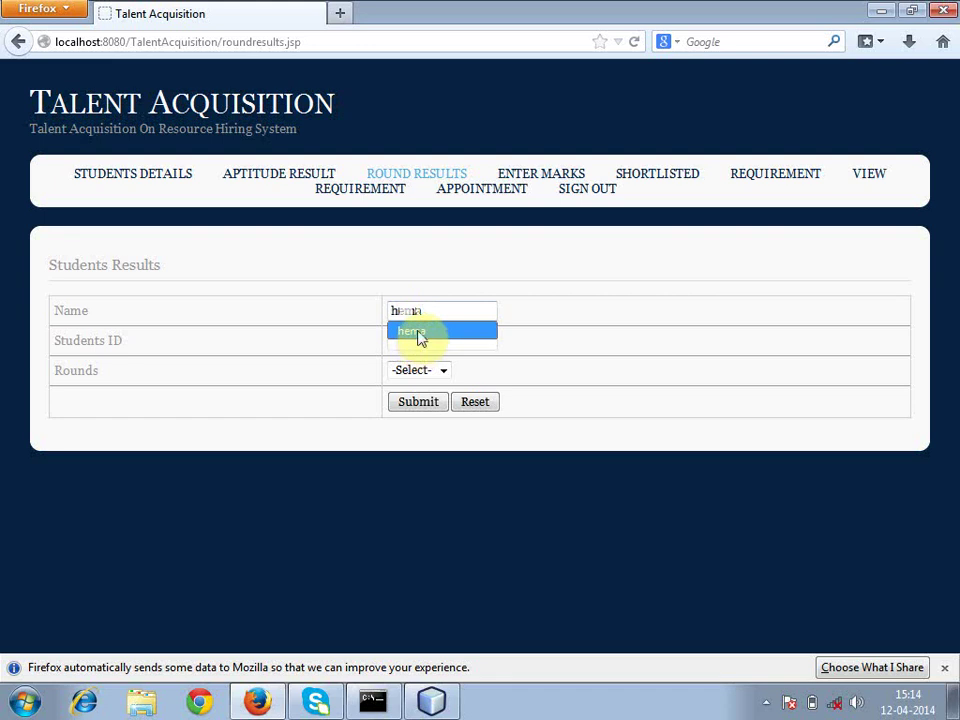
click(418, 334)
click(442, 372)
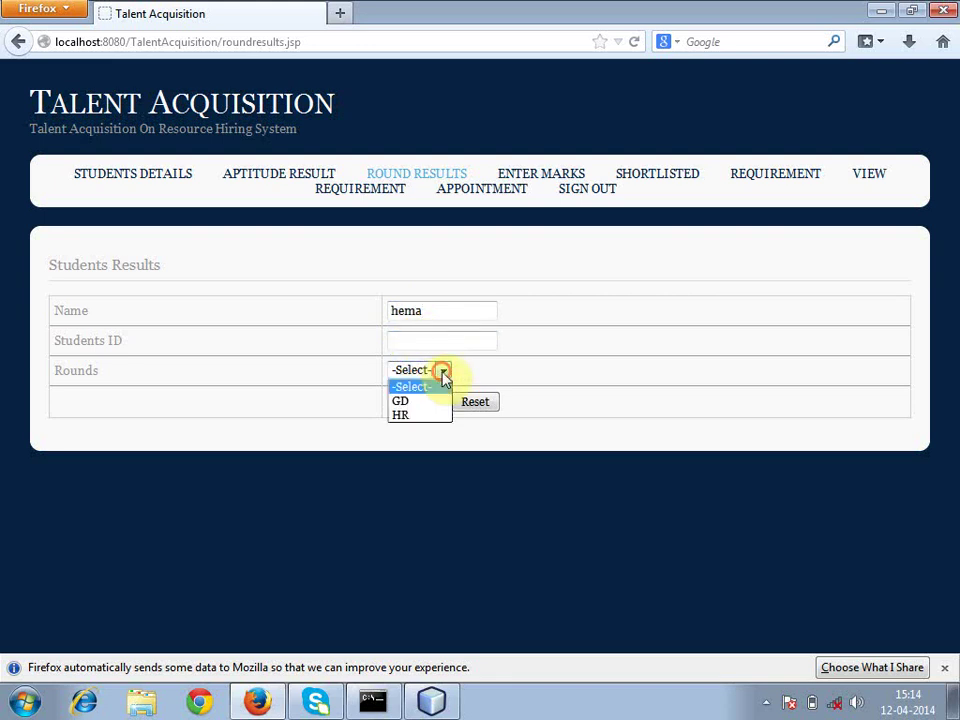
click(429, 404)
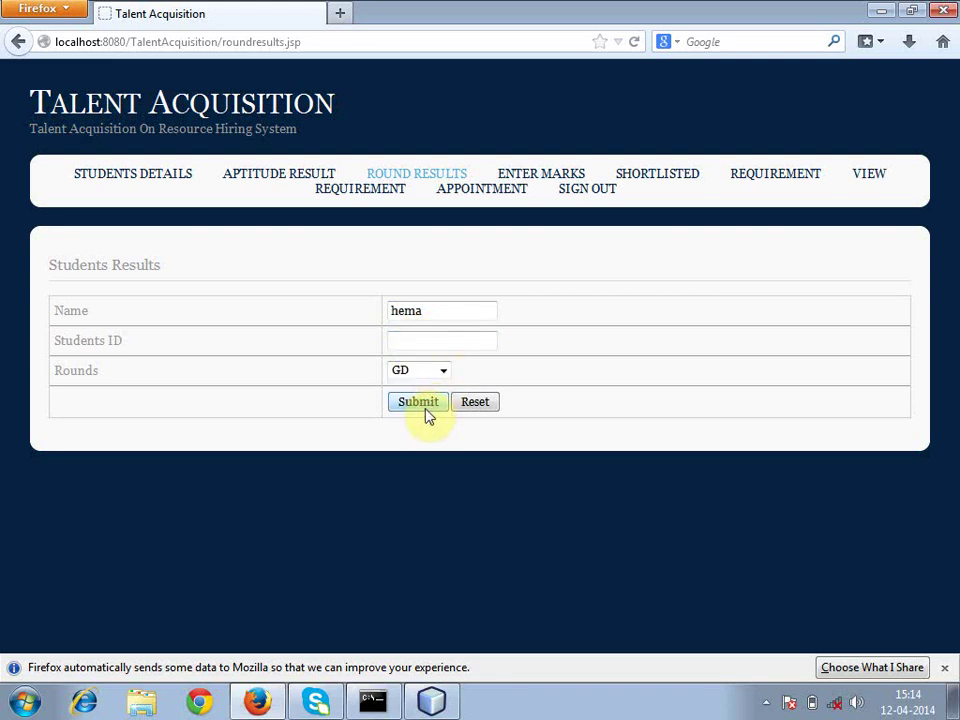
click(423, 404)
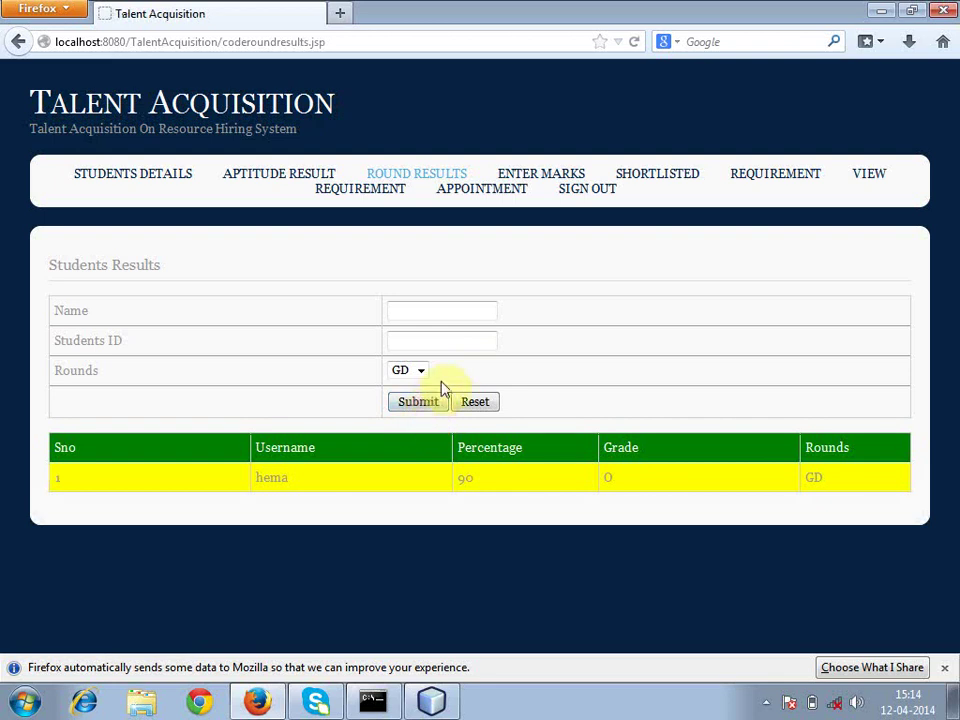
- Re-enter the student's name and select the HR round
click(426, 313)
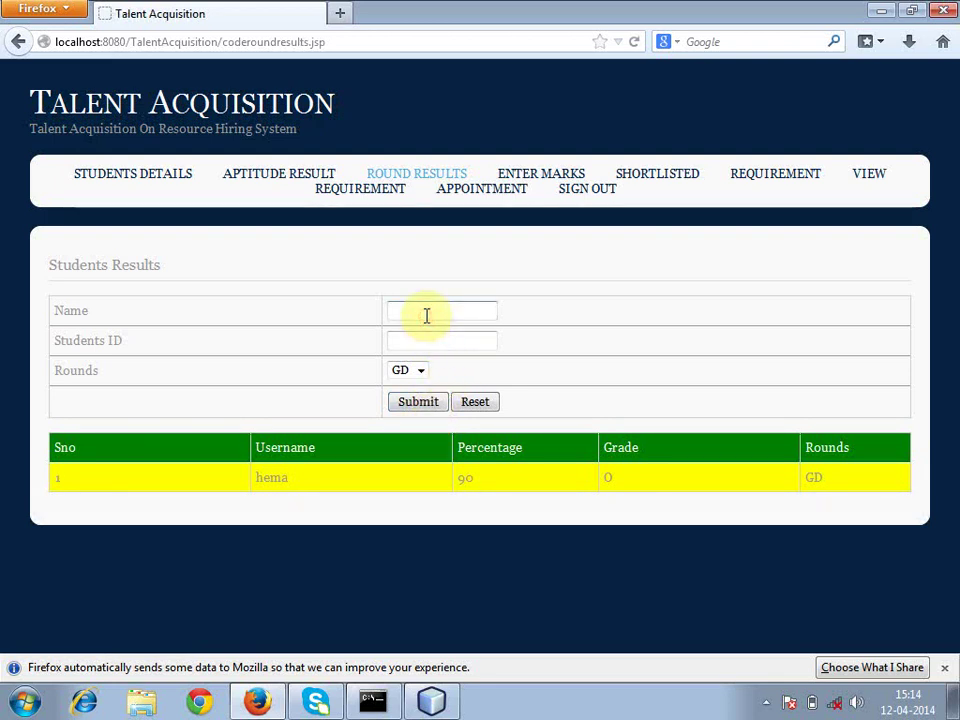
text(hema)
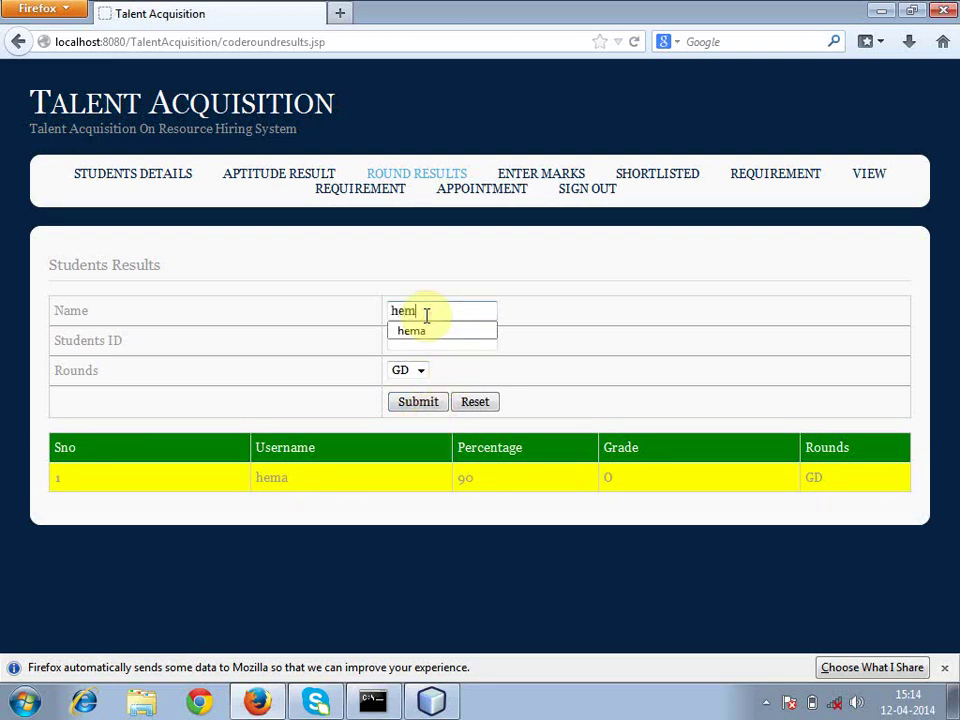
click(424, 371)
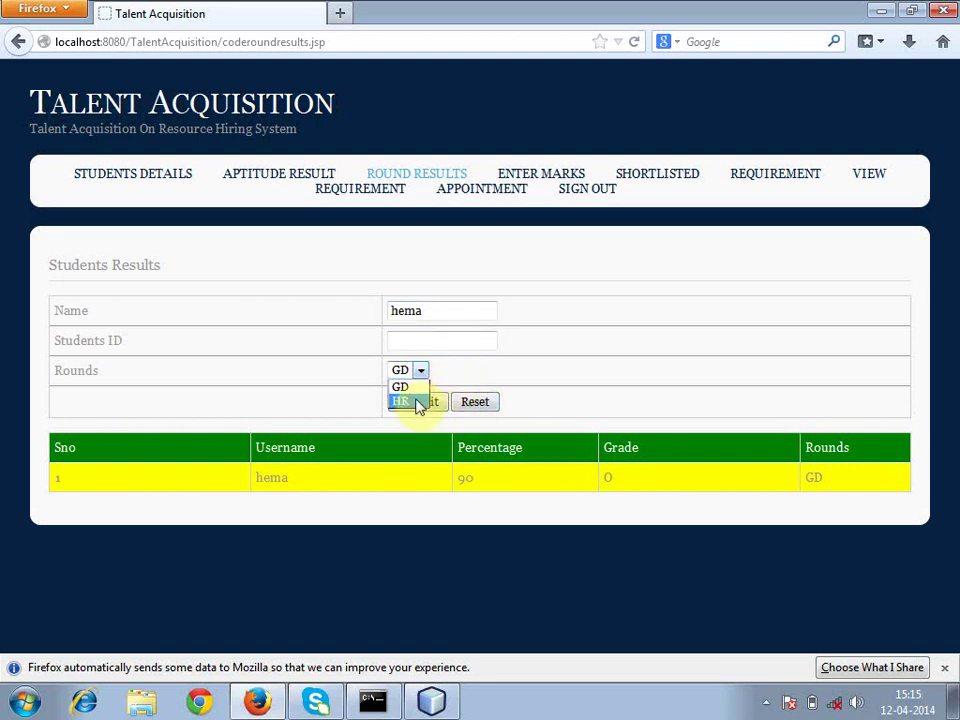
click(418, 401)
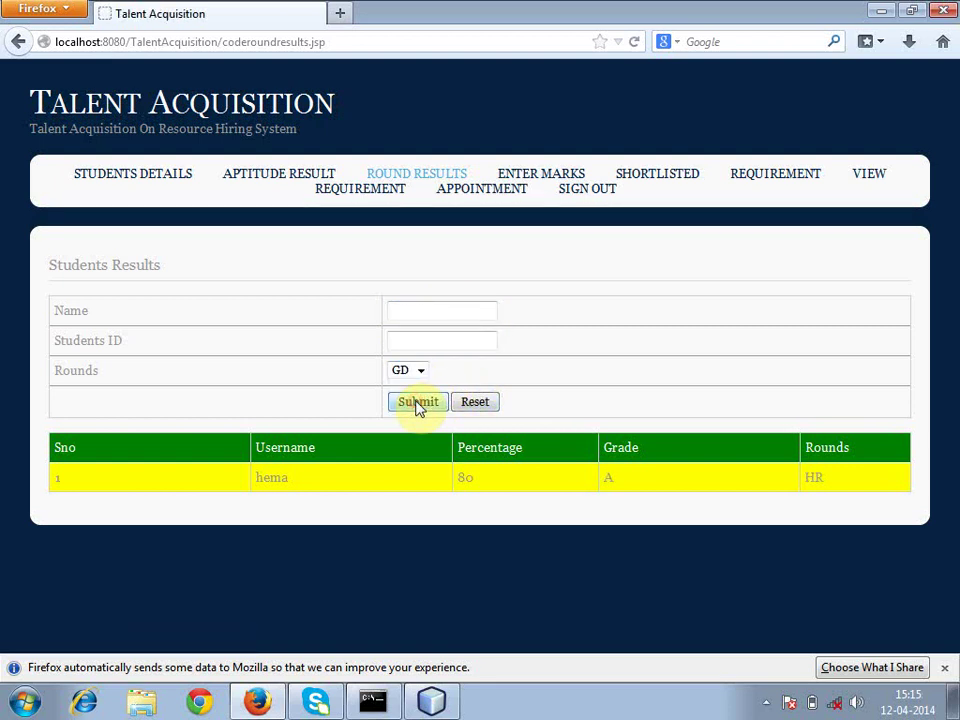
- Search the shortlist for the student's GD round with number 2
click(637, 181)
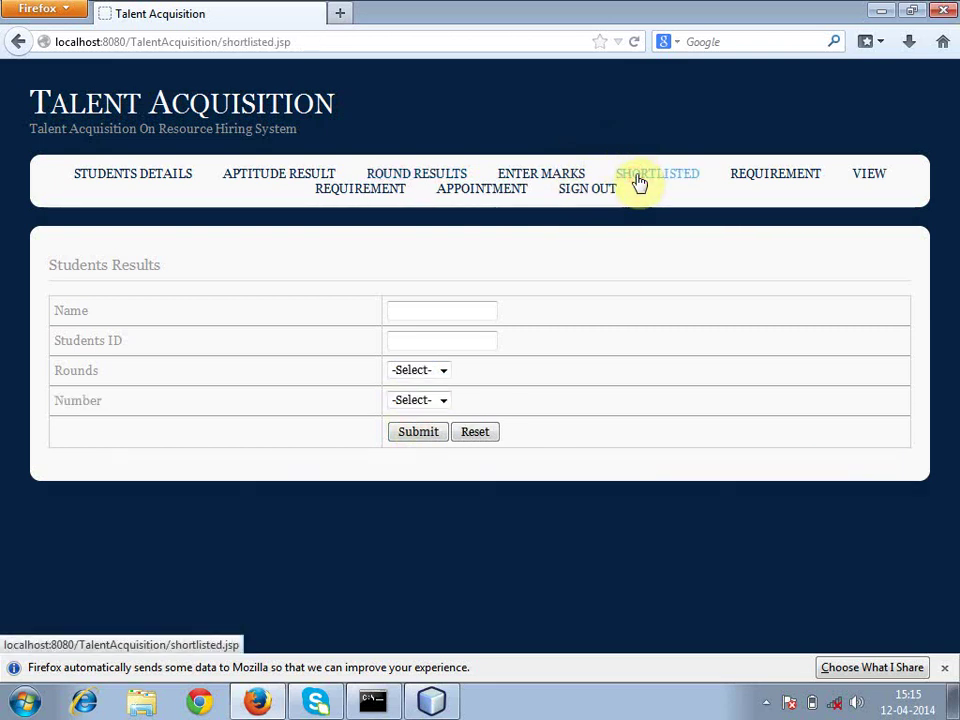
click(423, 314)
text(he)
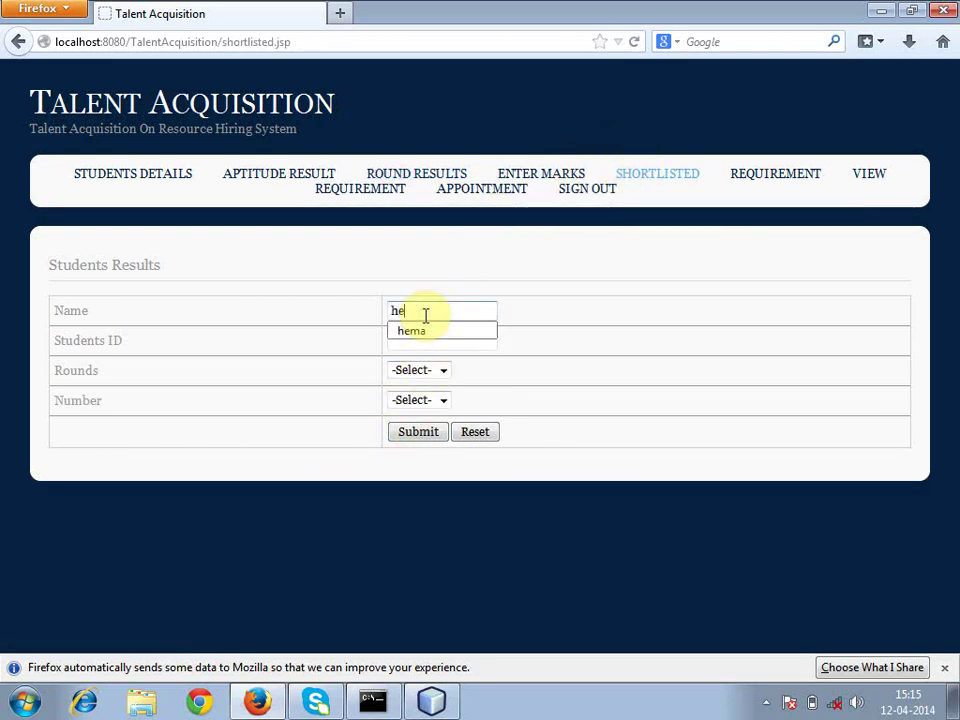
text(ma)
click(426, 332)
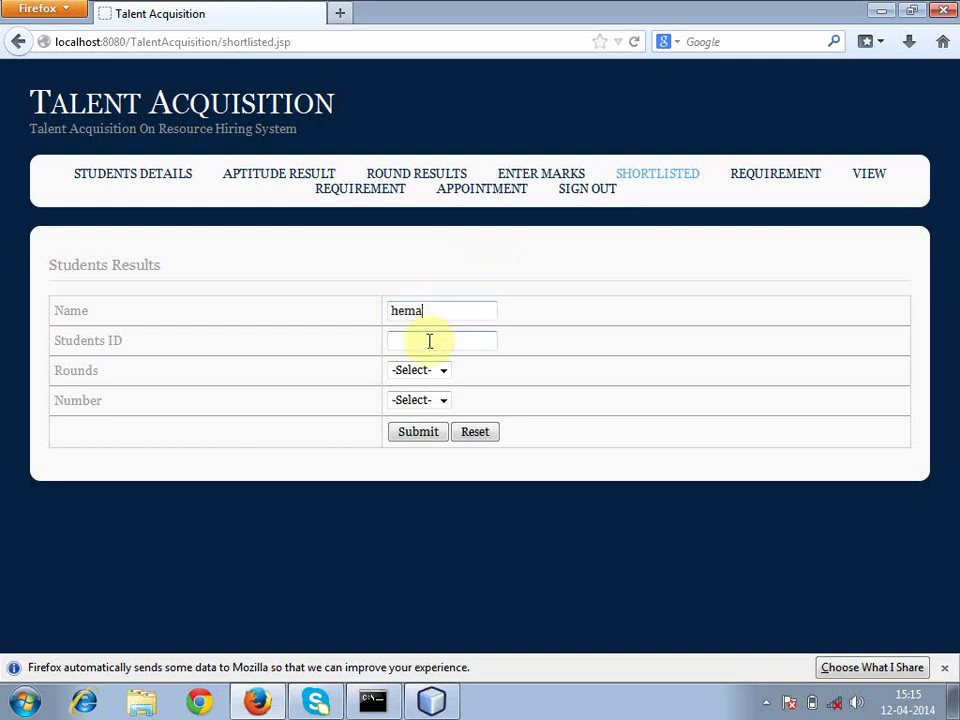
click(443, 370)
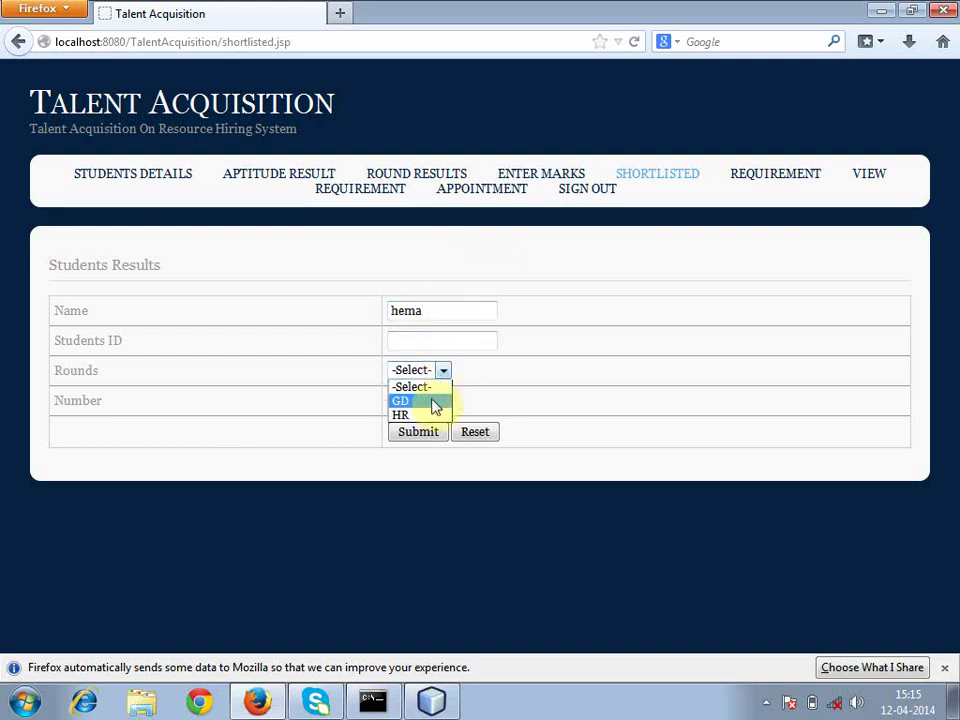
click(436, 404)
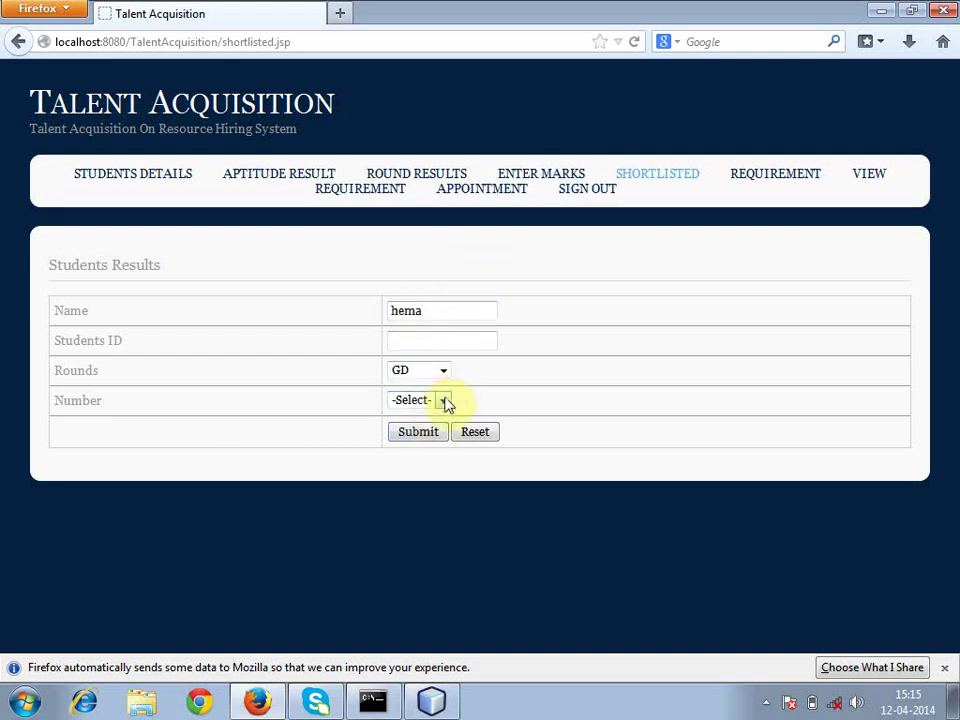
click(443, 400)
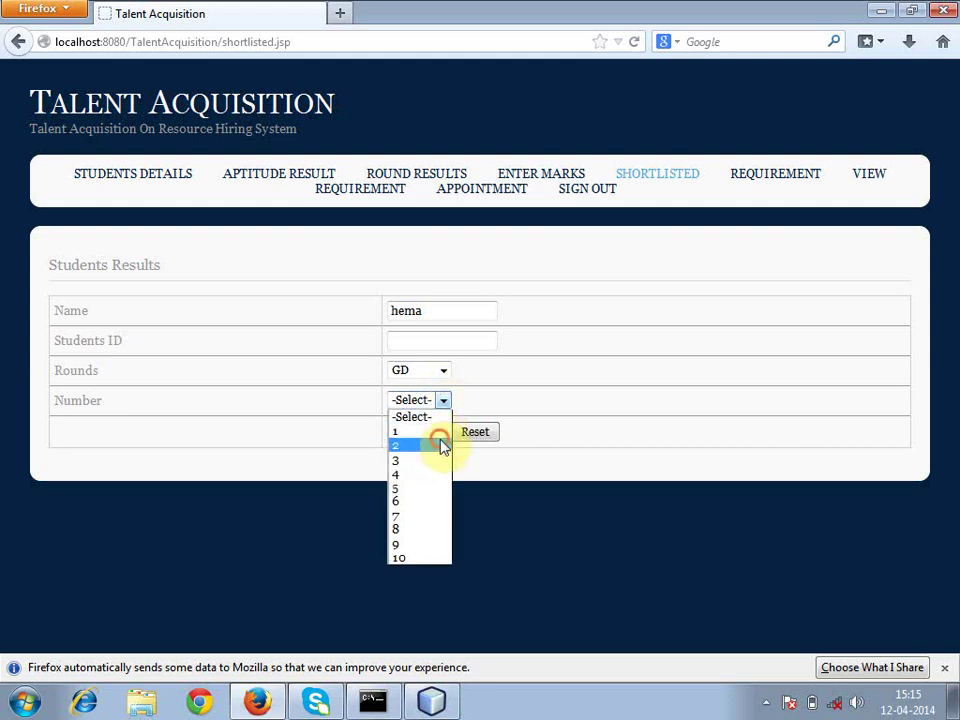
click(443, 446)
click(439, 435)
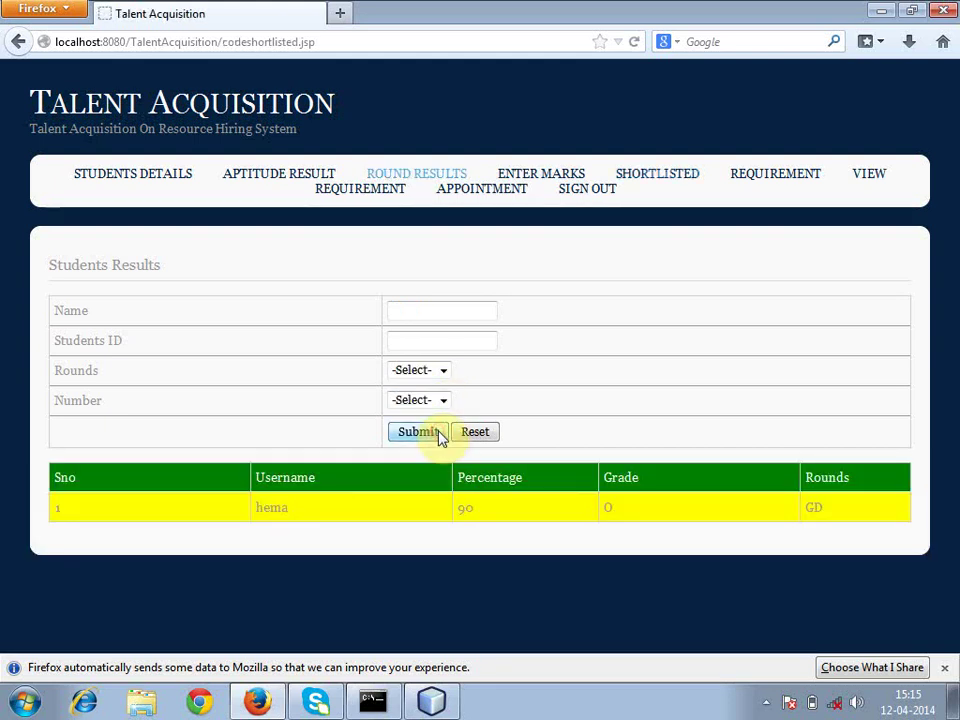
- Search the shortlist for the student's HR round with number 1, returning no rows
click(443, 372)
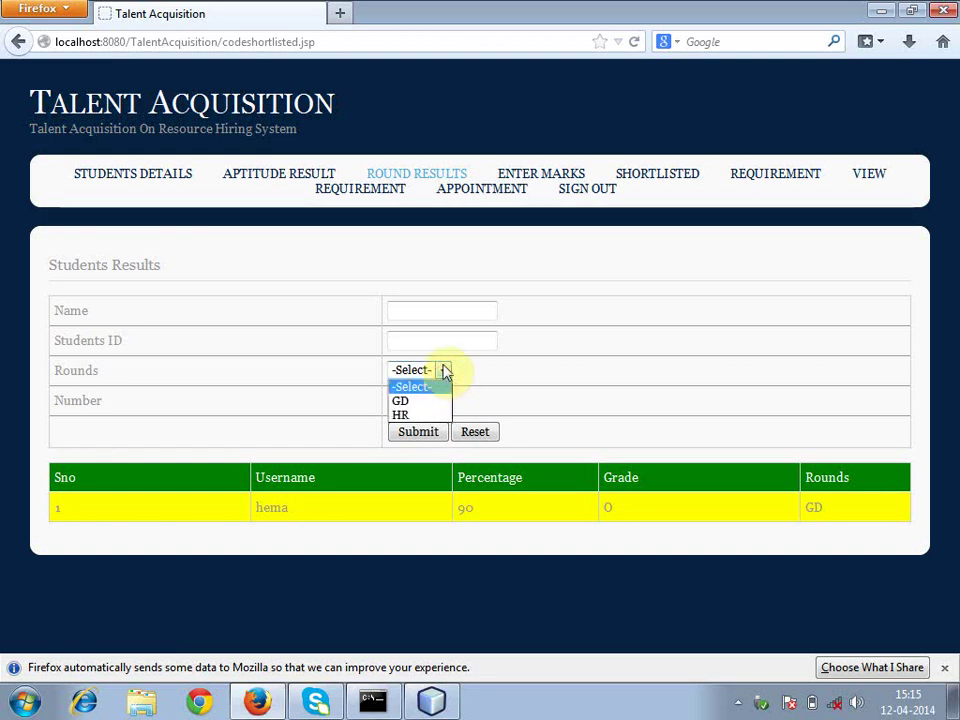
click(407, 315)
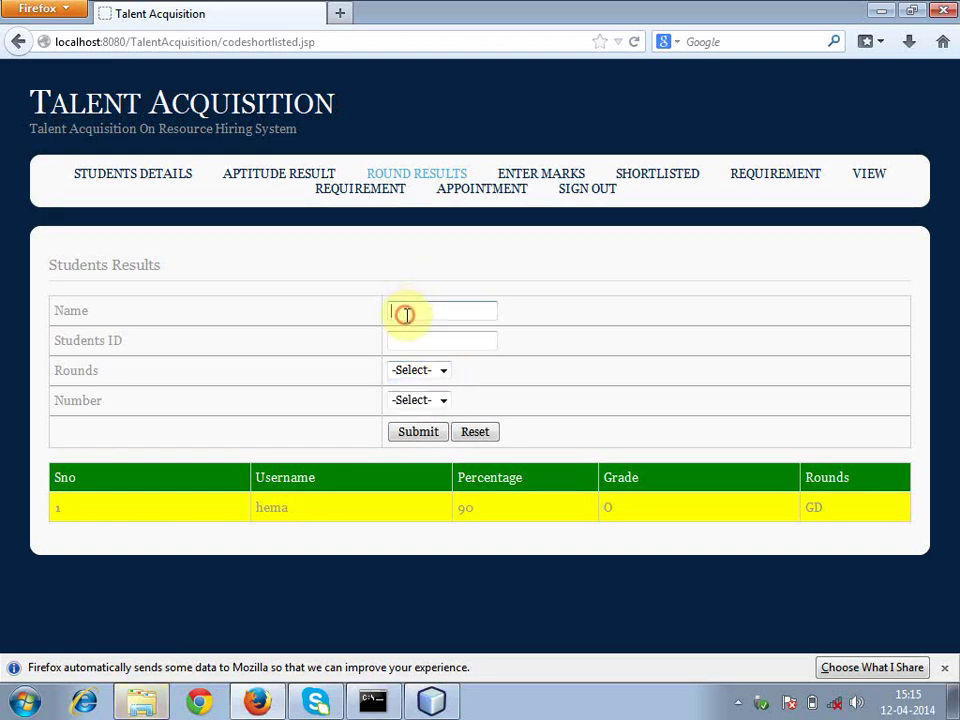
text(hem)
text(a)
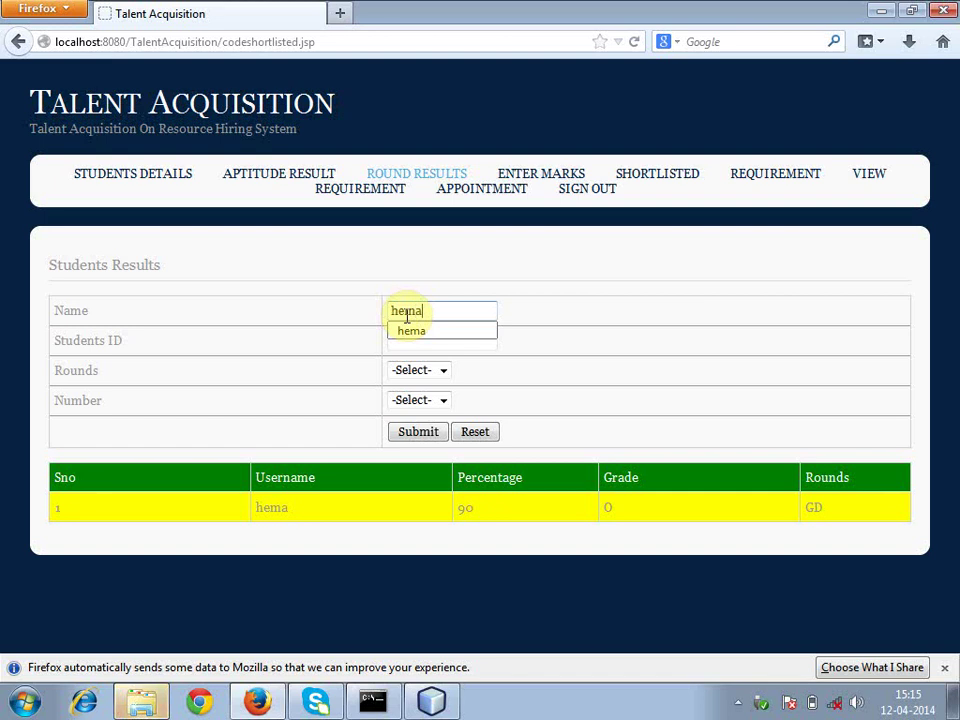
click(414, 330)
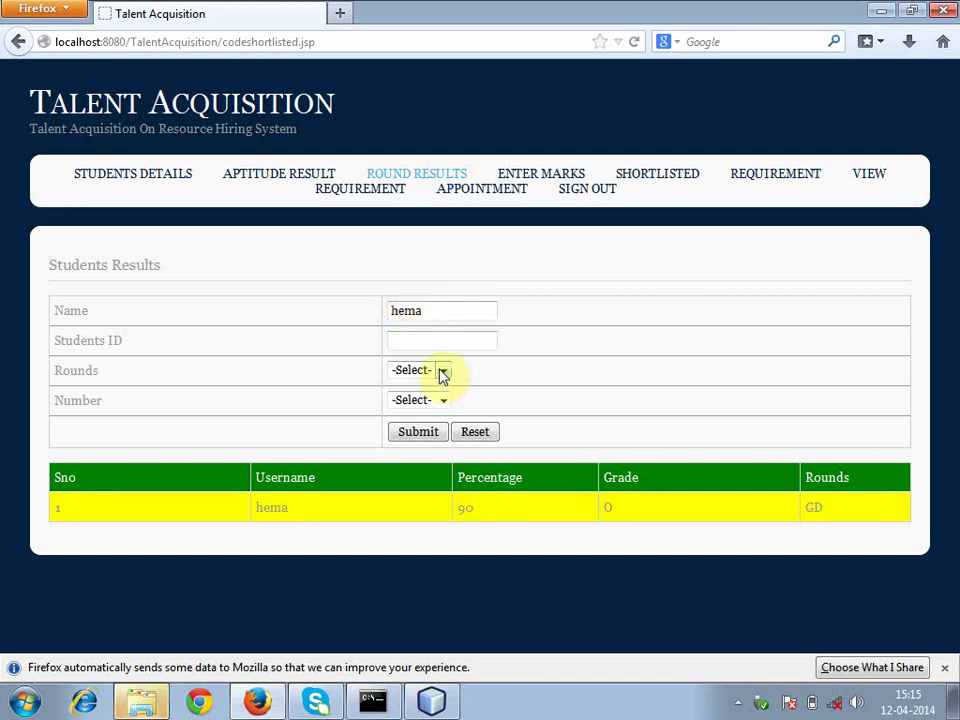
click(443, 372)
click(432, 414)
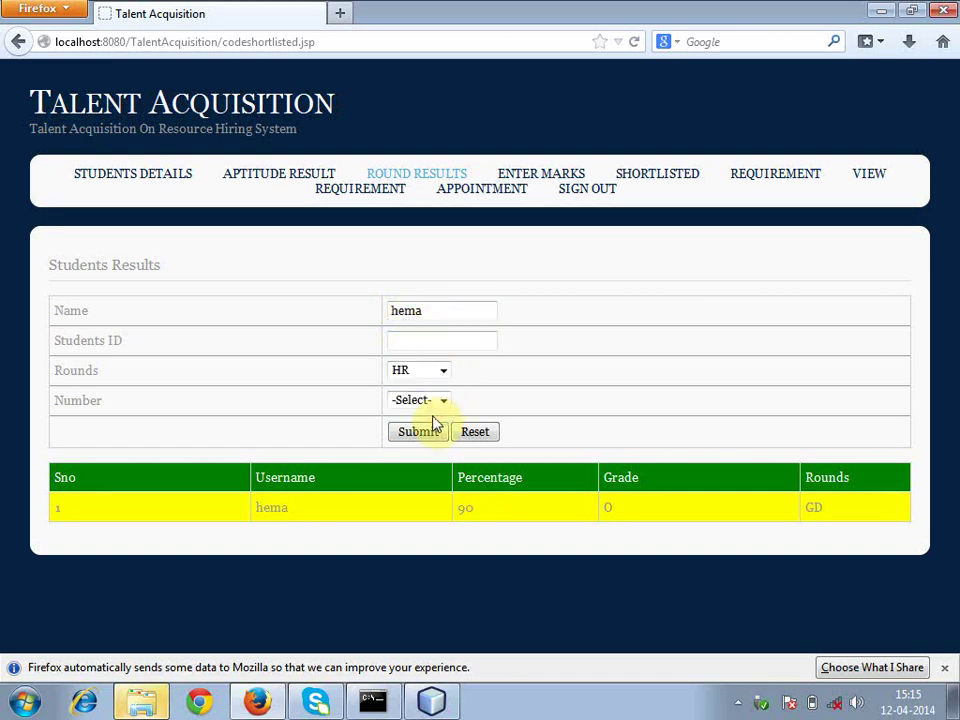
click(444, 400)
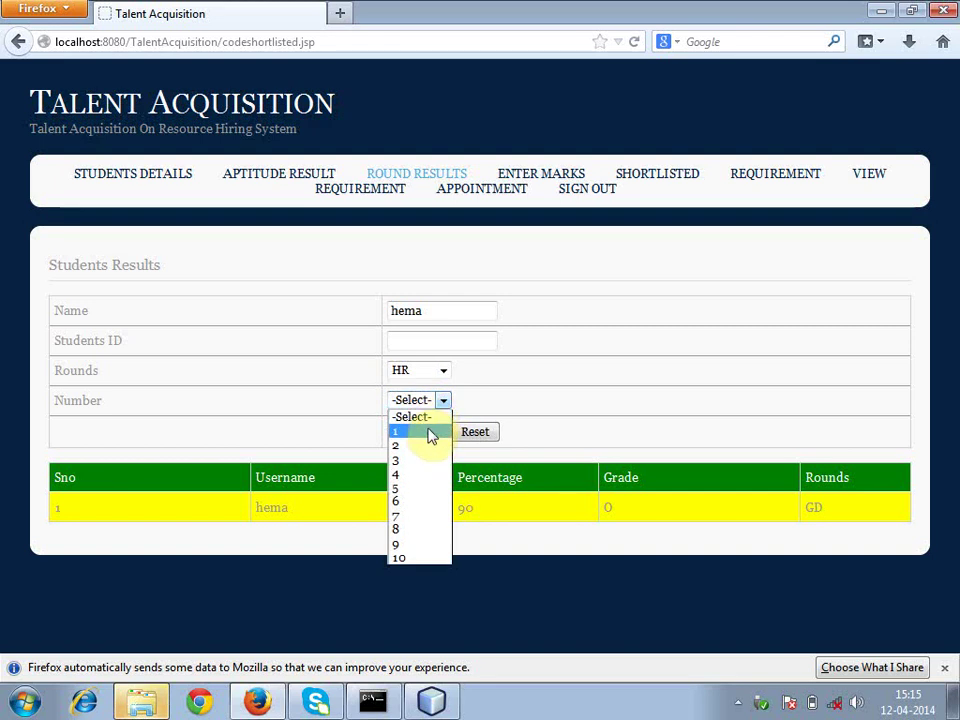
click(428, 431)
click(428, 433)
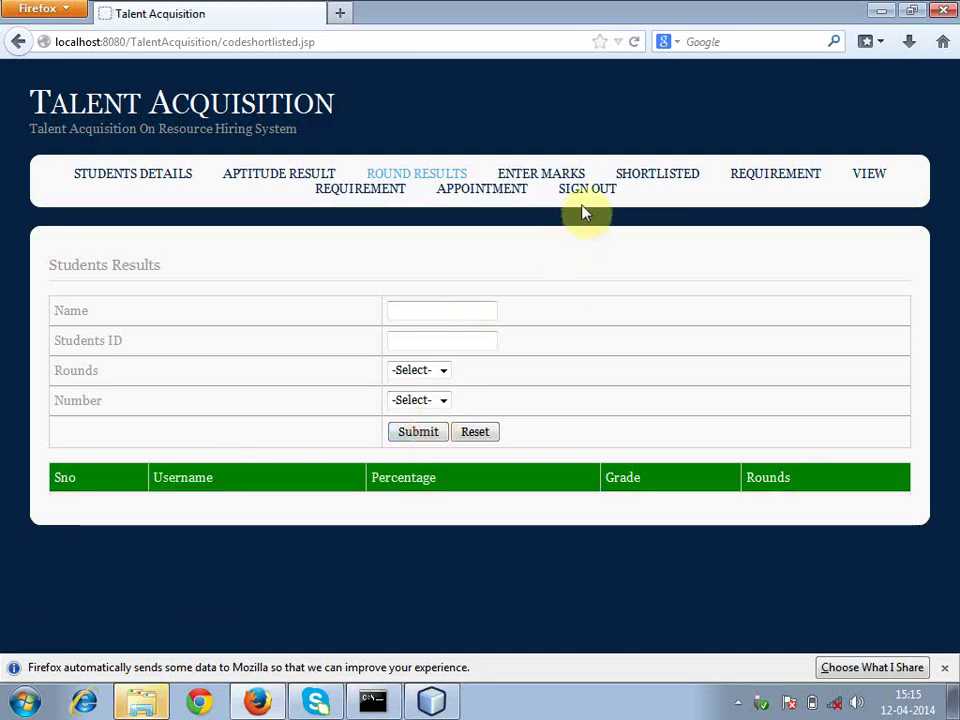
- In a new requirement, set UG degree B.C.A passed out in 2011
click(768, 182)
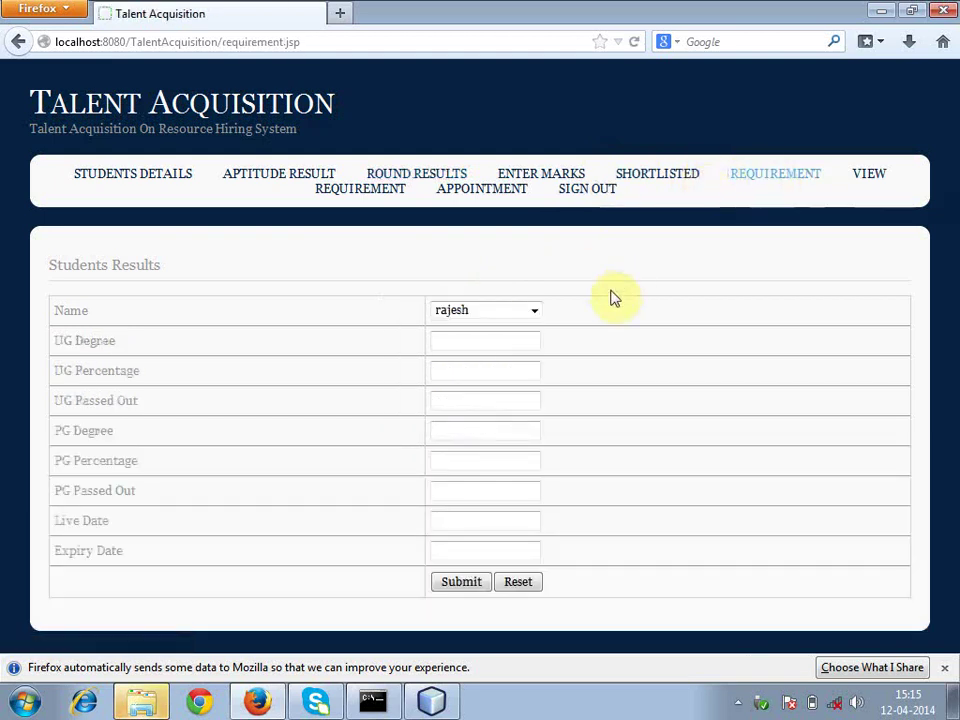
click(469, 345)
click(469, 346)
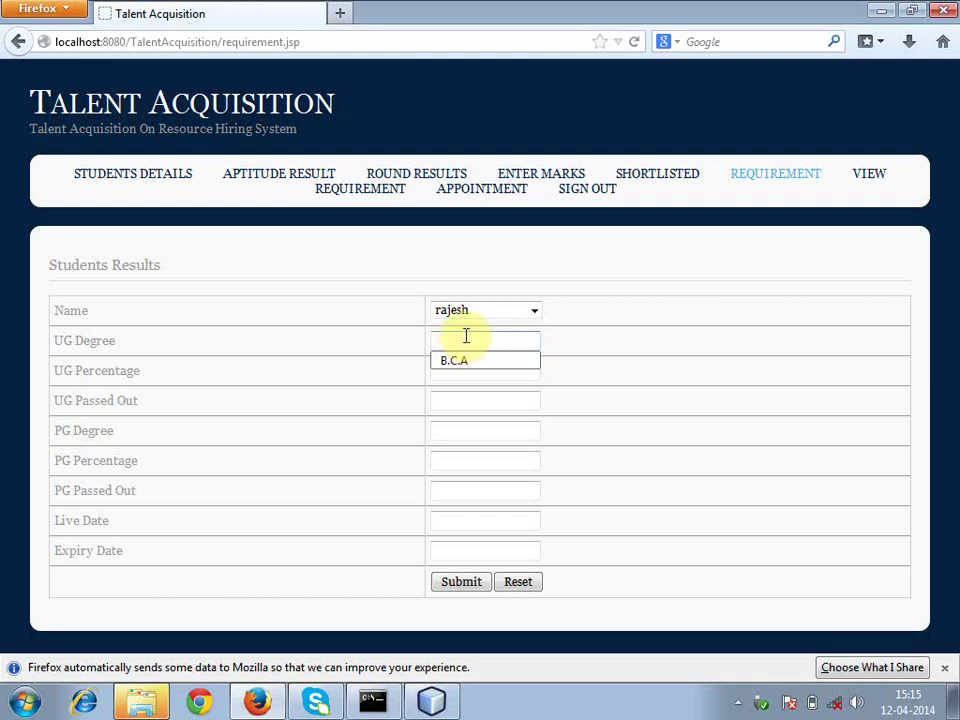
click(469, 361)
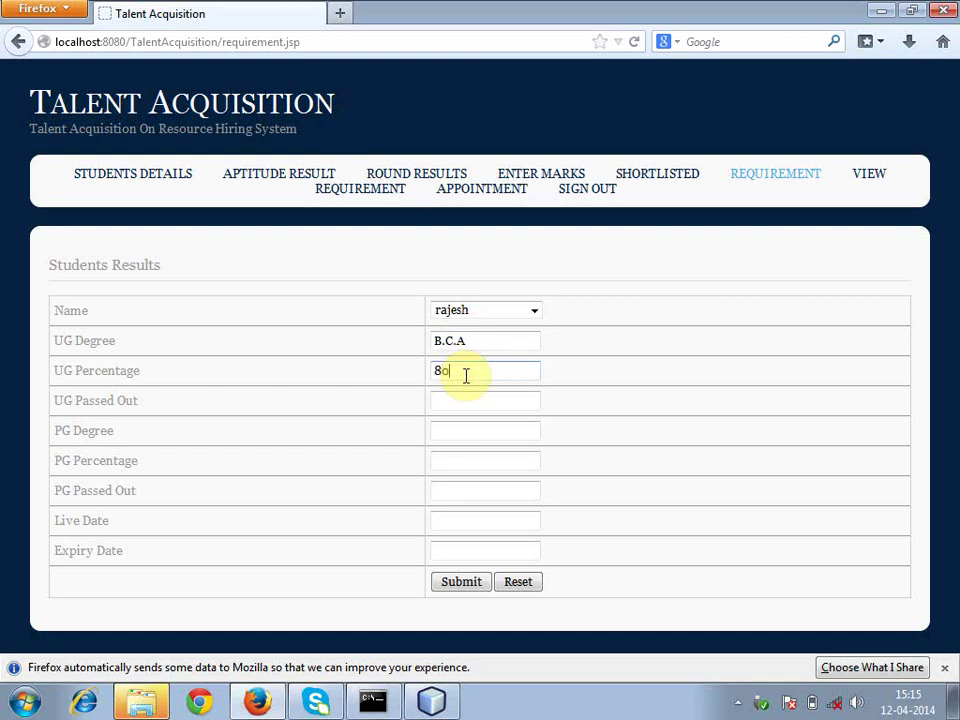
click(457, 404)
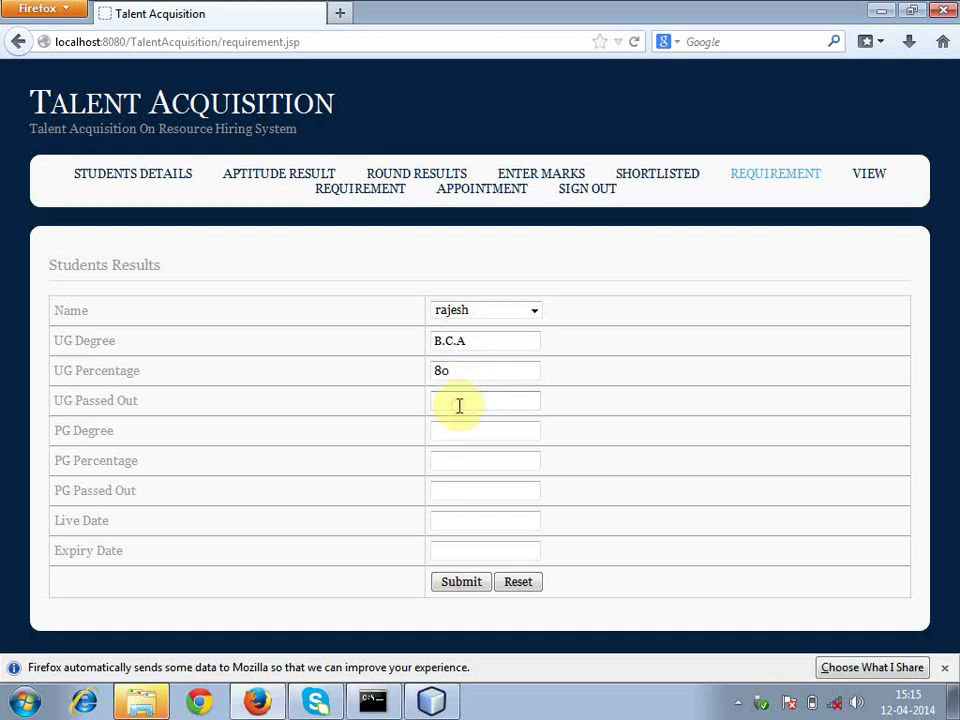
text(2)
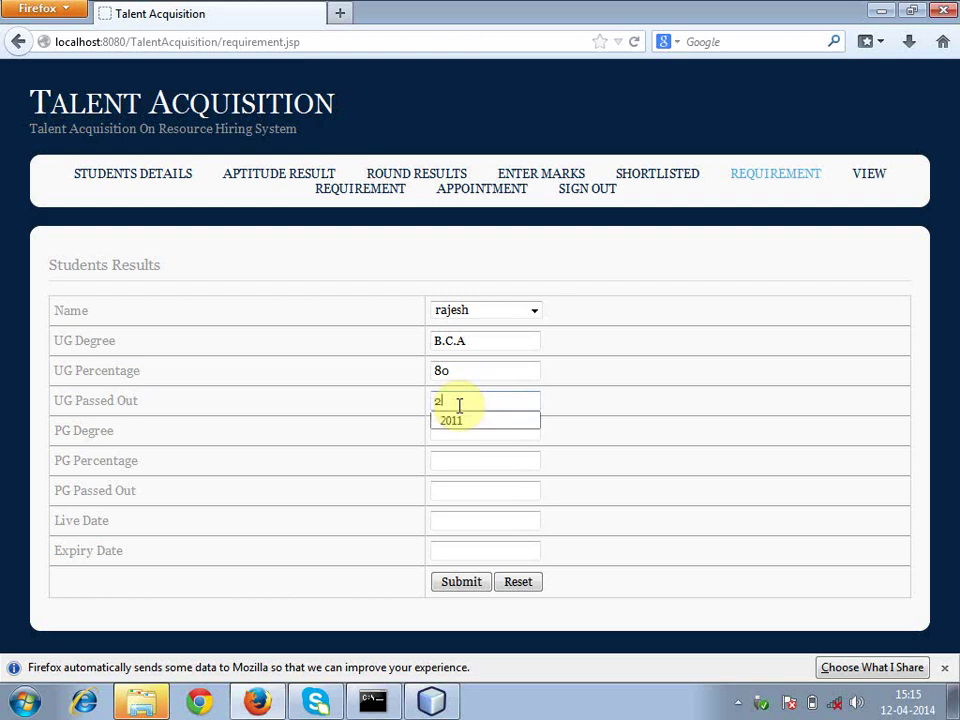
click(463, 427)
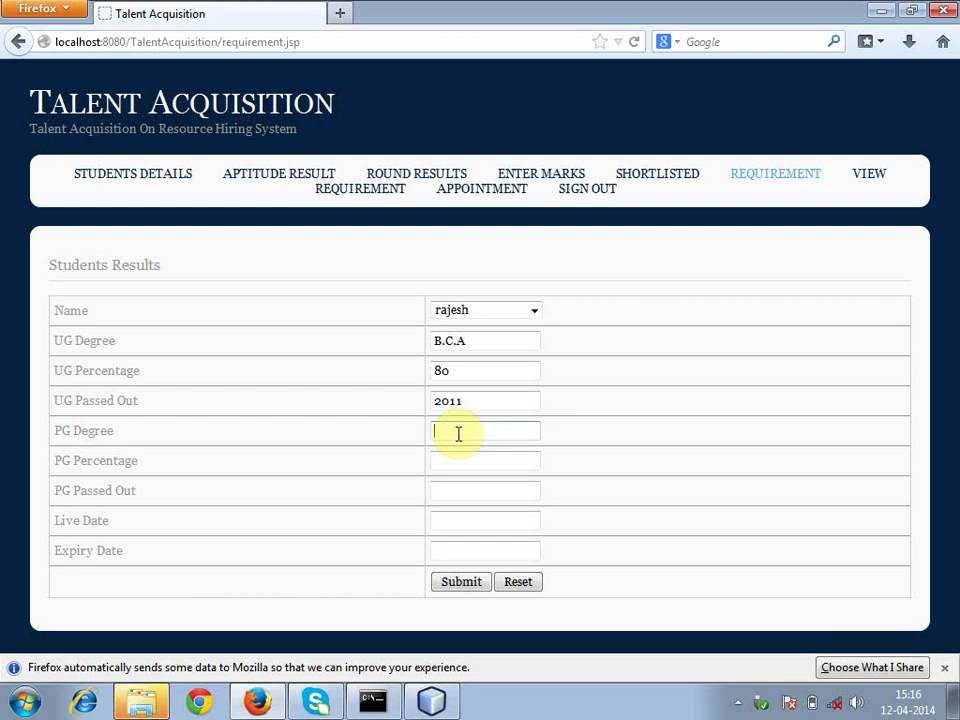
- Set PG degree M.C.A with 80 percentage, passed out in 2014
text(m)
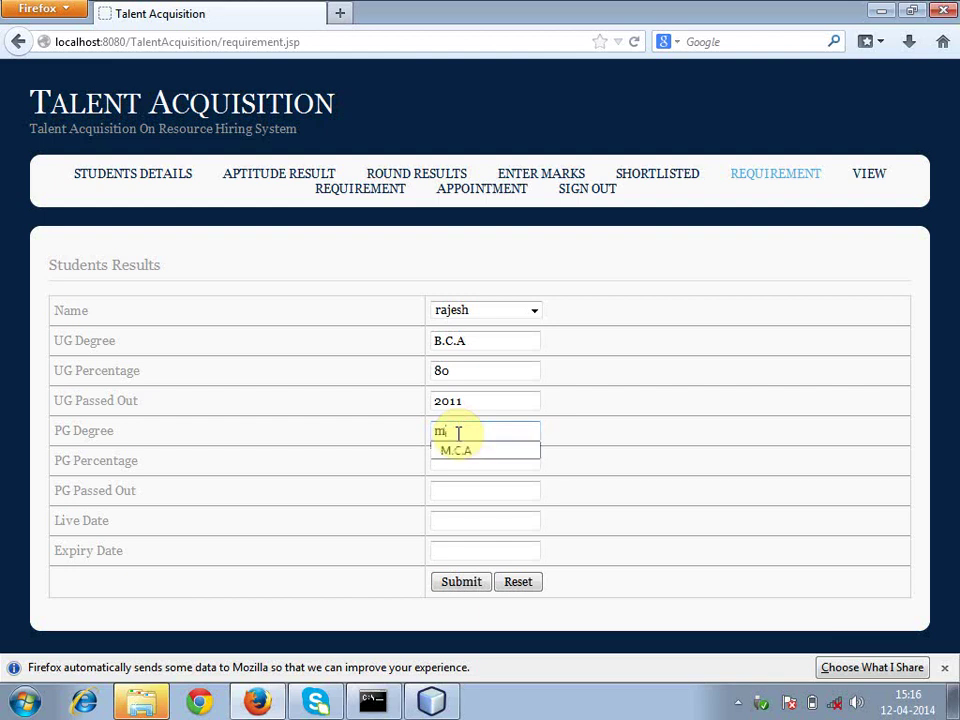
click(463, 450)
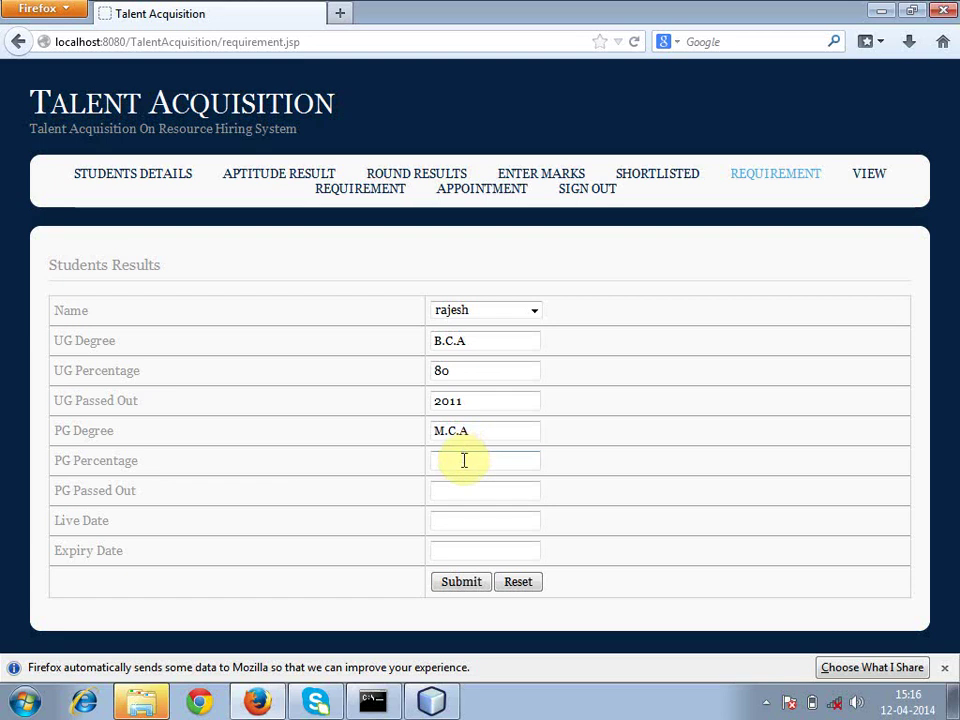
text(80)
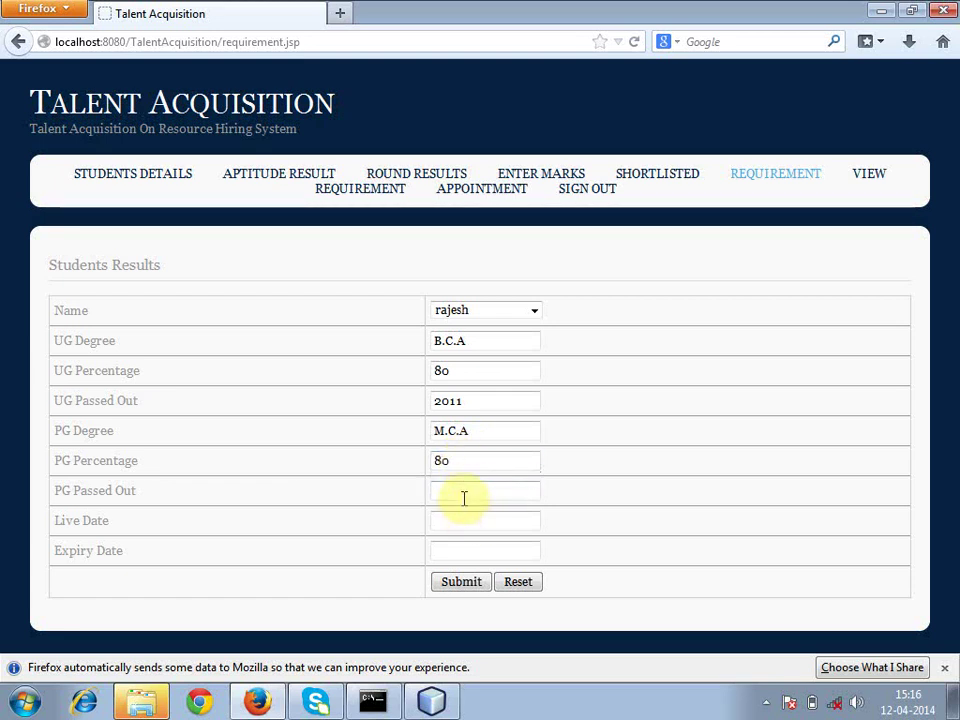
click(463, 490)
text(2014)
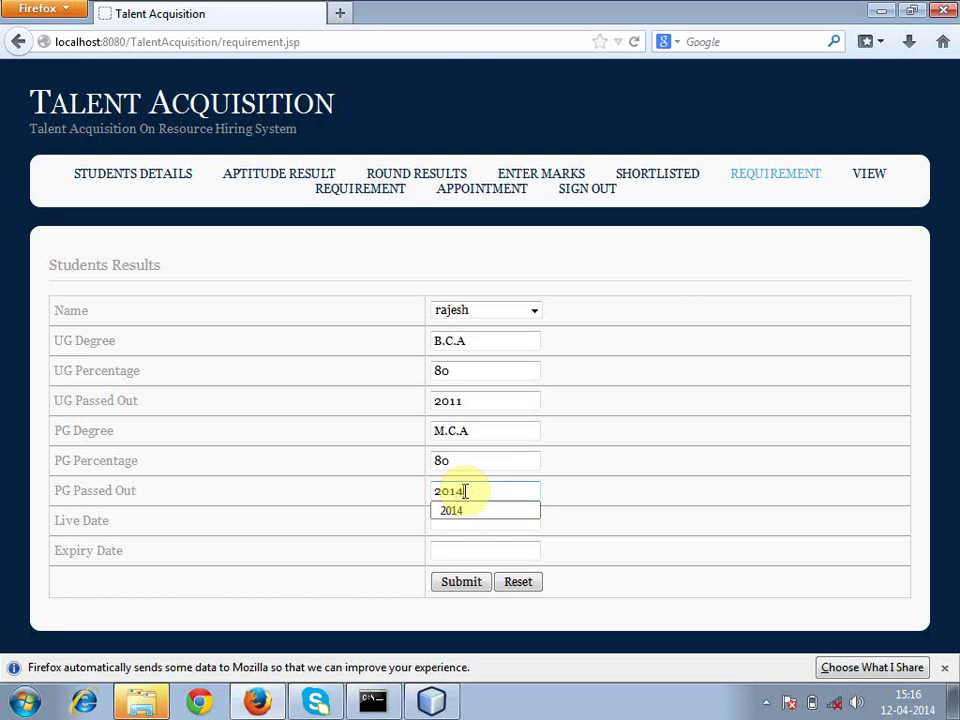
click(467, 512)
- Set live date 2014-04-13 and expiry 2014-04-29, submit, and view current requirements
click(463, 528)
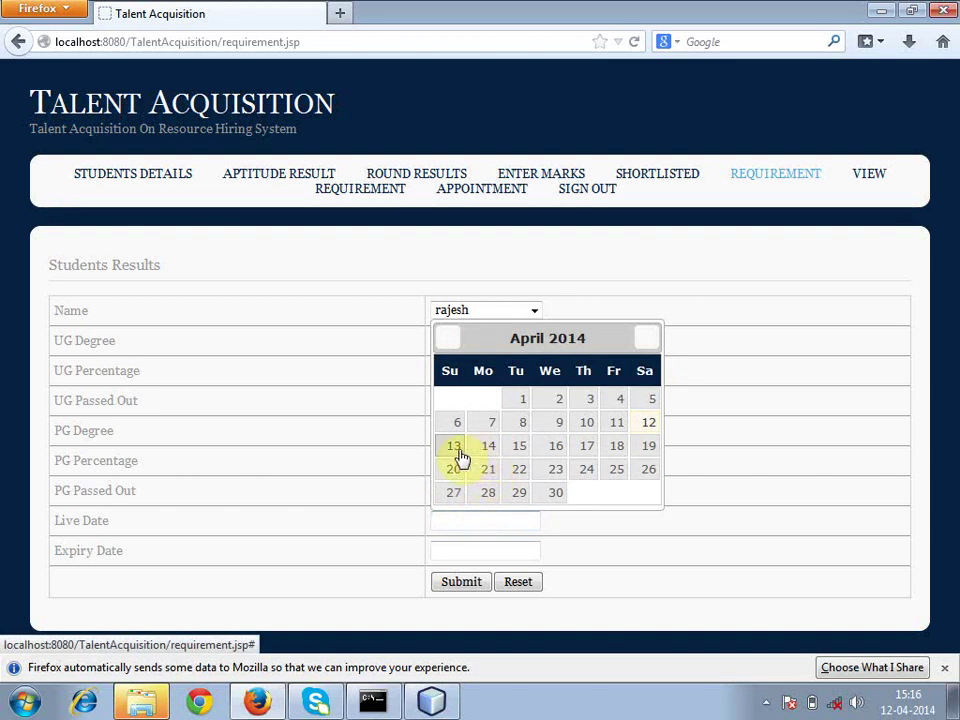
click(455, 446)
click(461, 553)
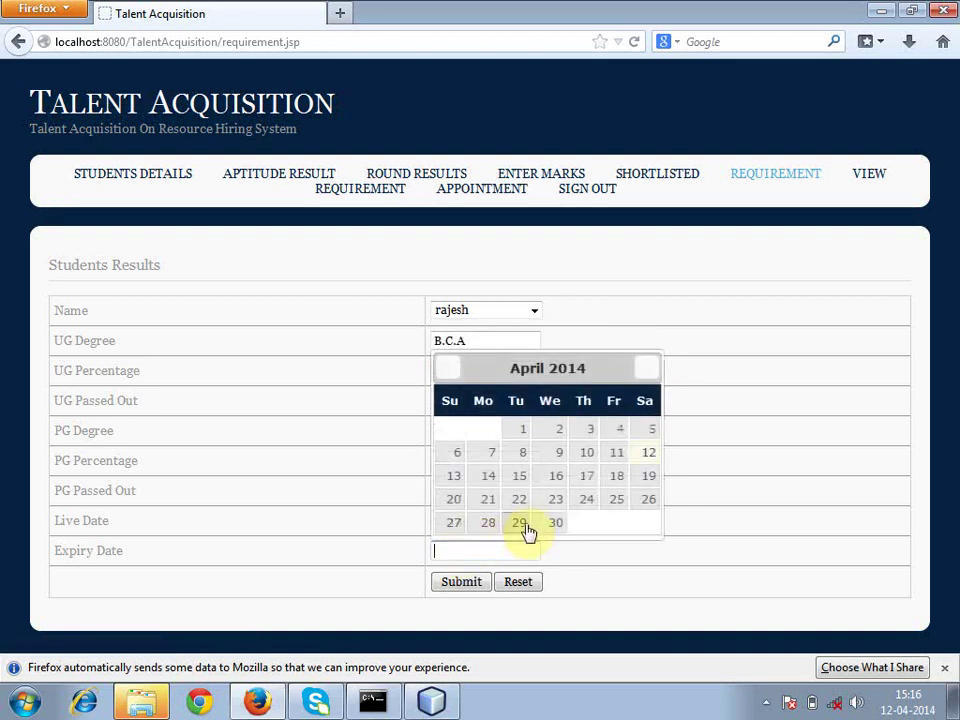
click(522, 524)
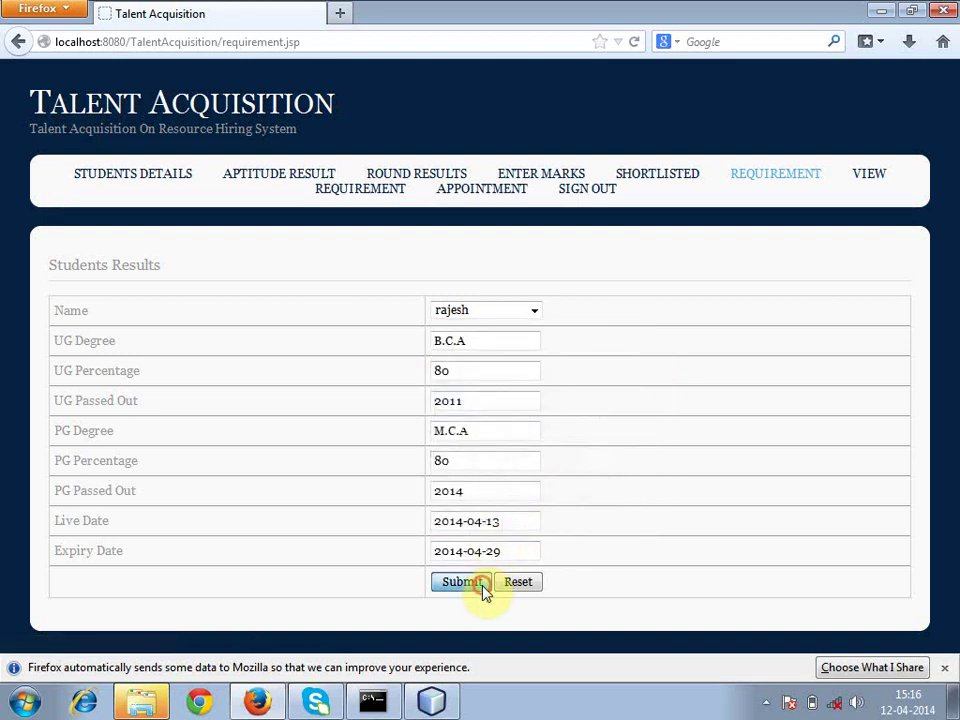
click(481, 585)
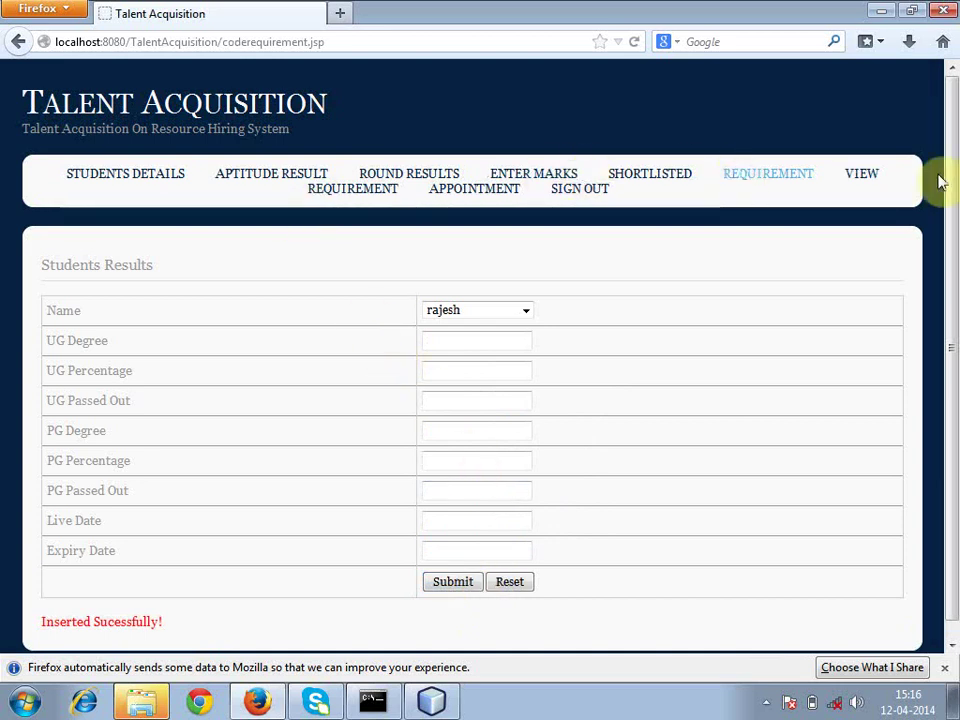
click(868, 179)
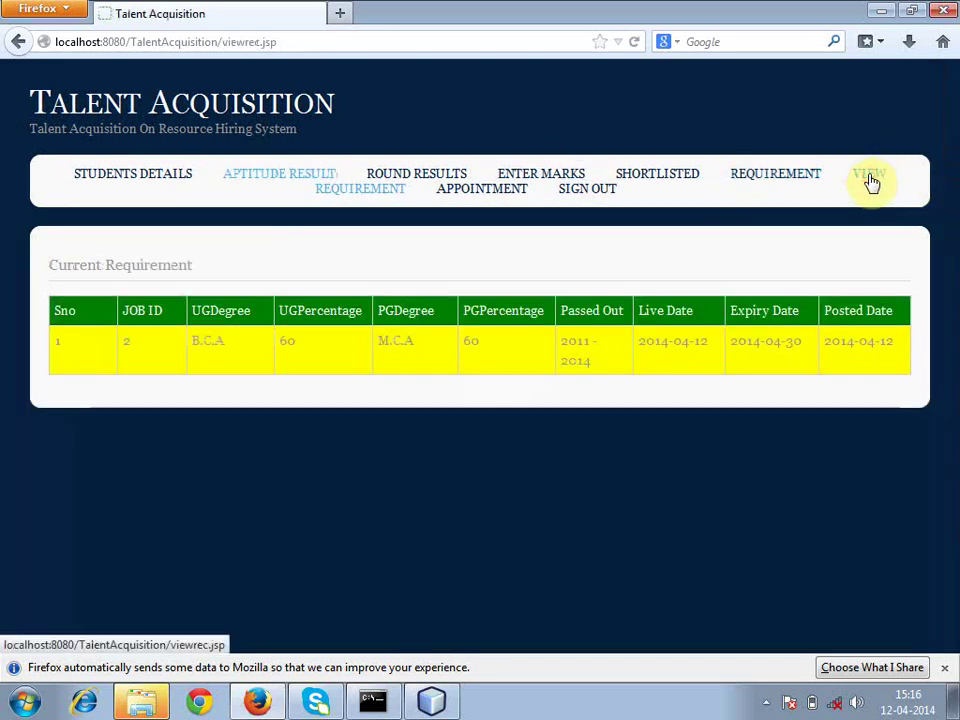
- Open the Appointment form and enter salary 20000 with notice period 1
click(490, 201)
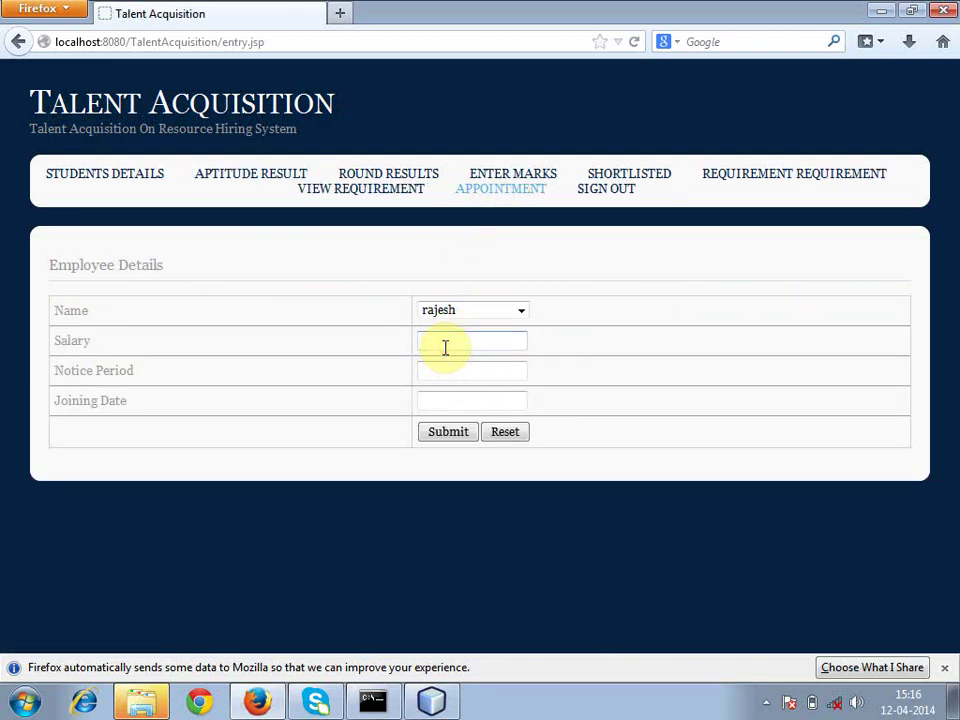
click(445, 345)
text(20000)
click(446, 369)
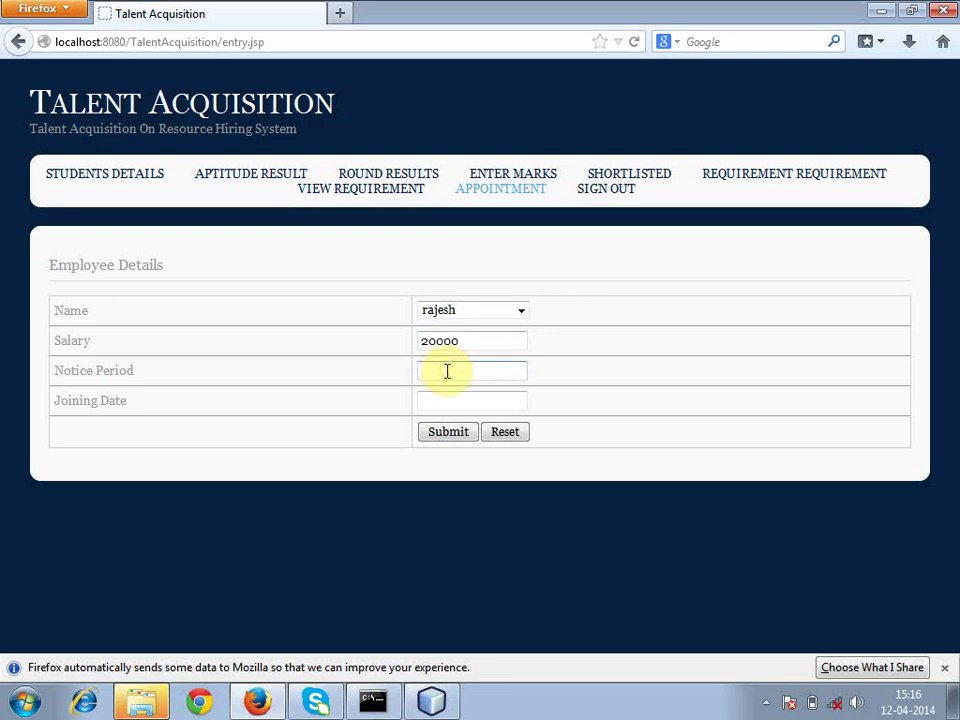
text(1)
- Set the joining date to 24 May 2014 and submit the appointment
click(444, 400)
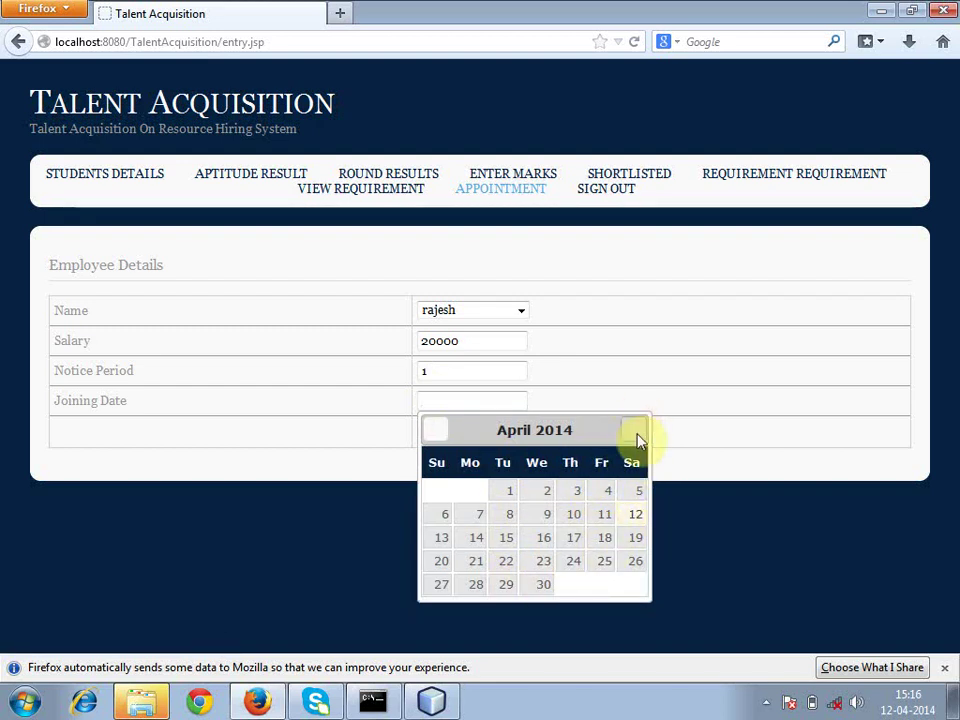
click(636, 437)
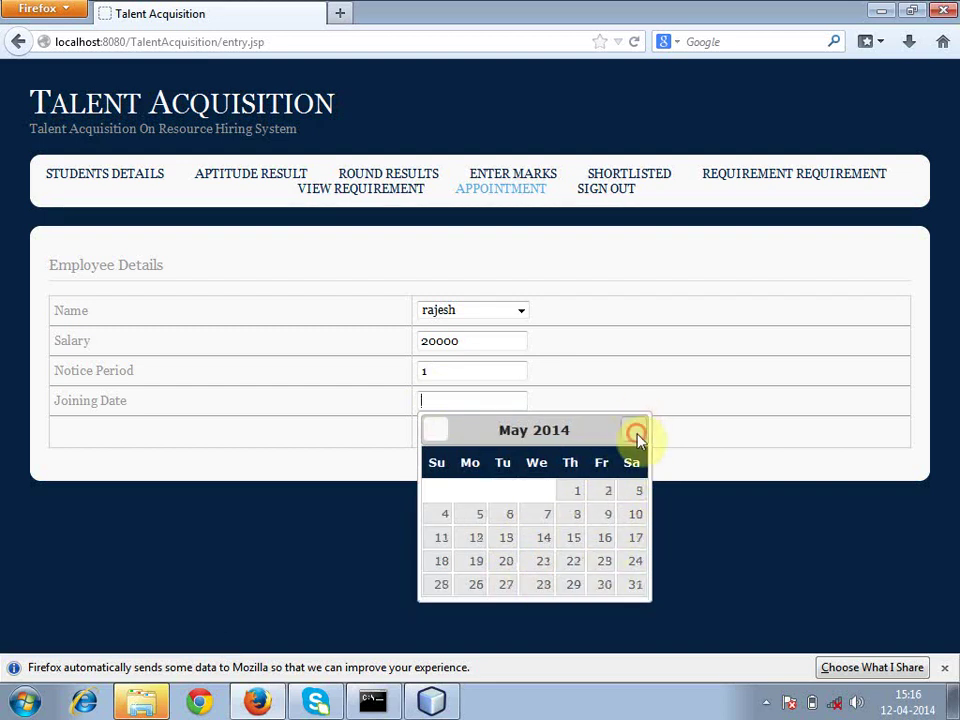
click(635, 563)
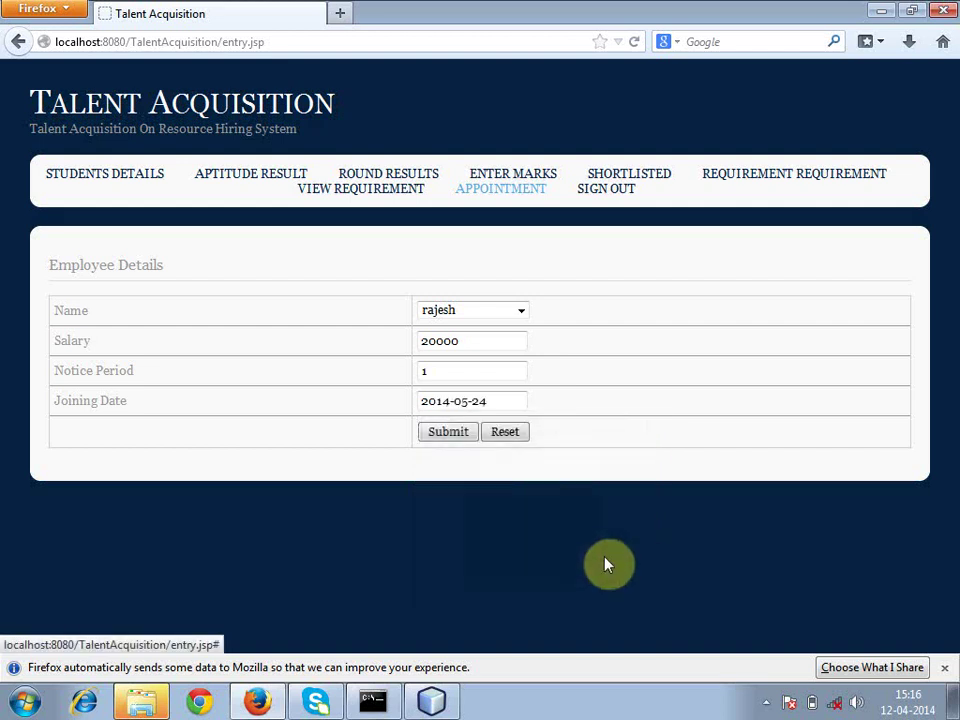
click(467, 439)
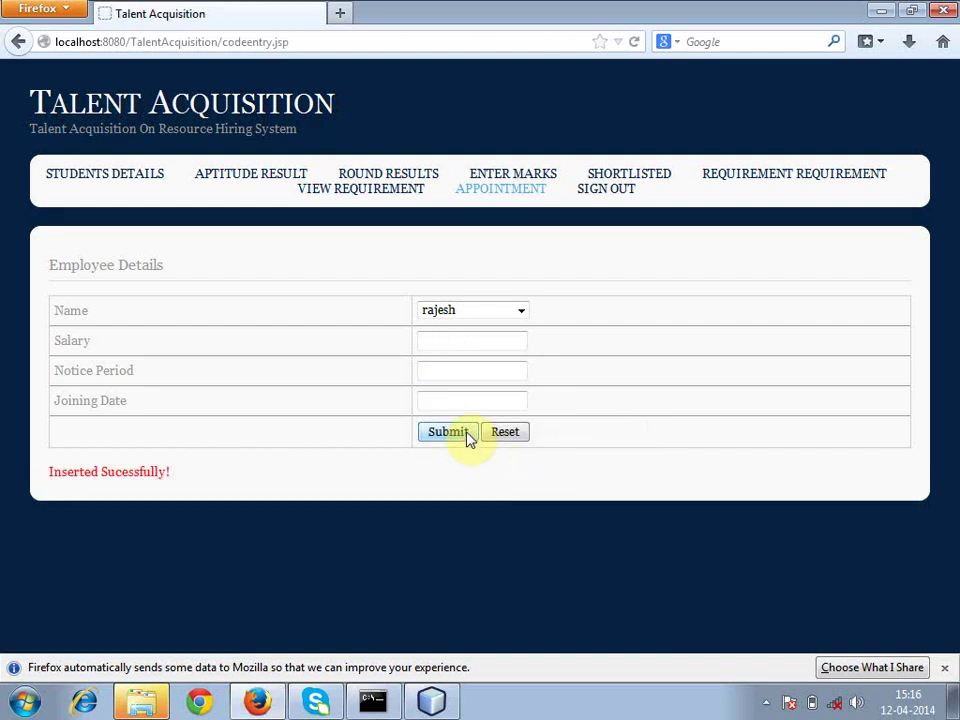
- Sign out and confirm via the 'Would u like to signout completely' link
click(596, 194)
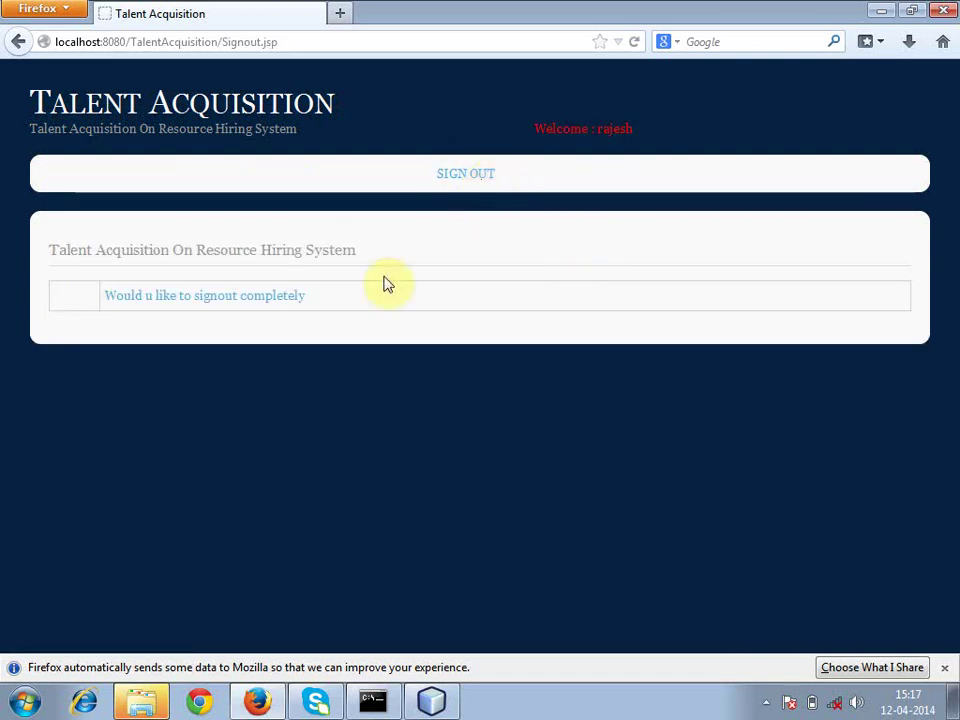
click(298, 307)
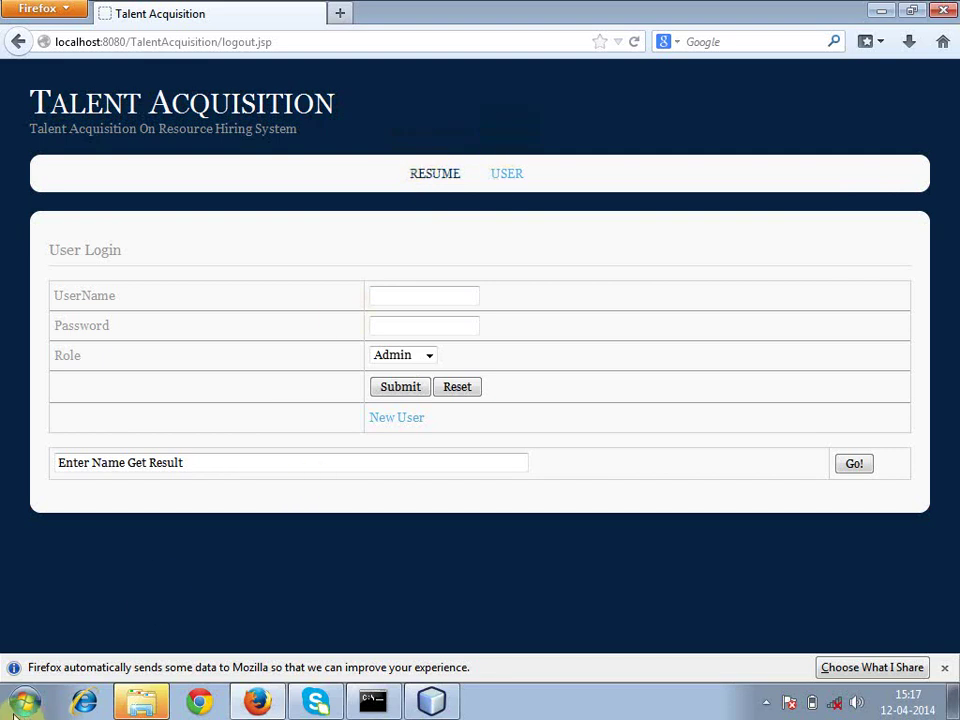
click(428, 179)
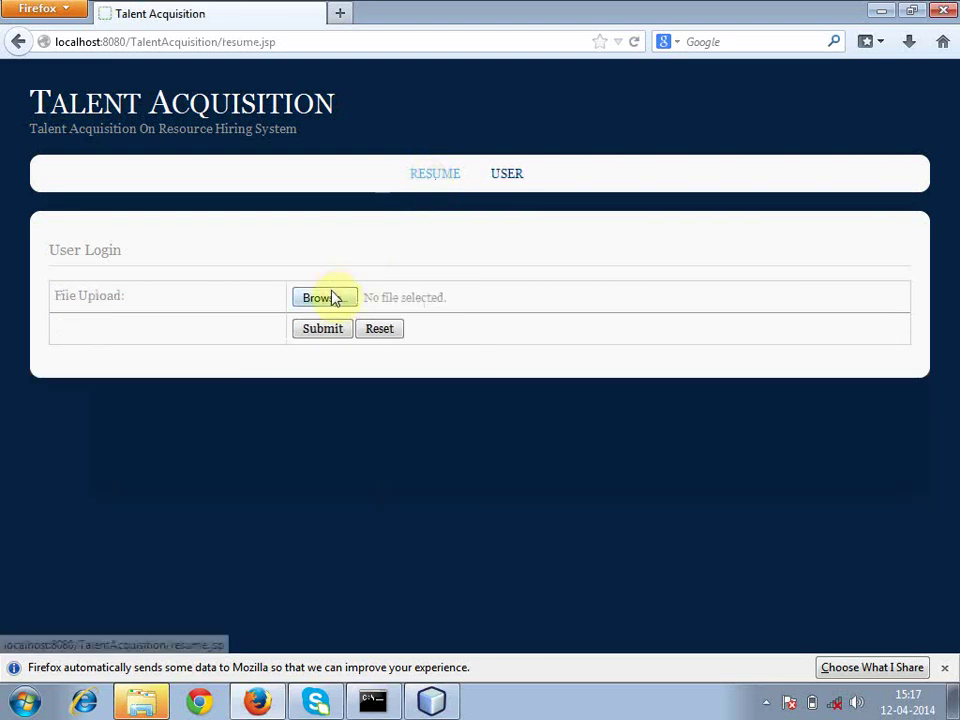
click(333, 297)
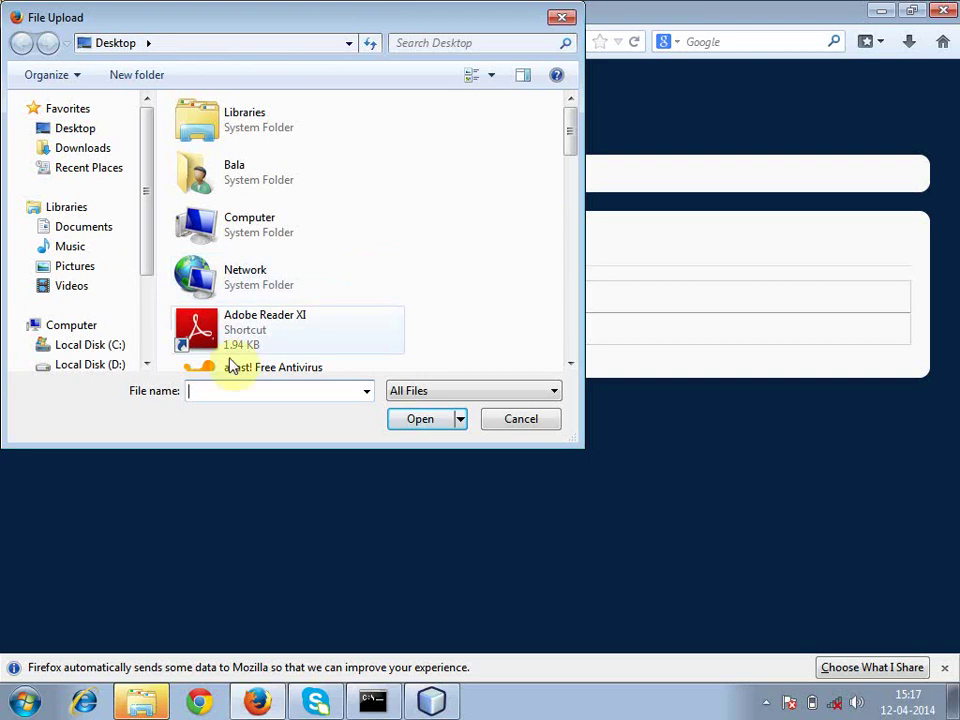
click(76, 328)
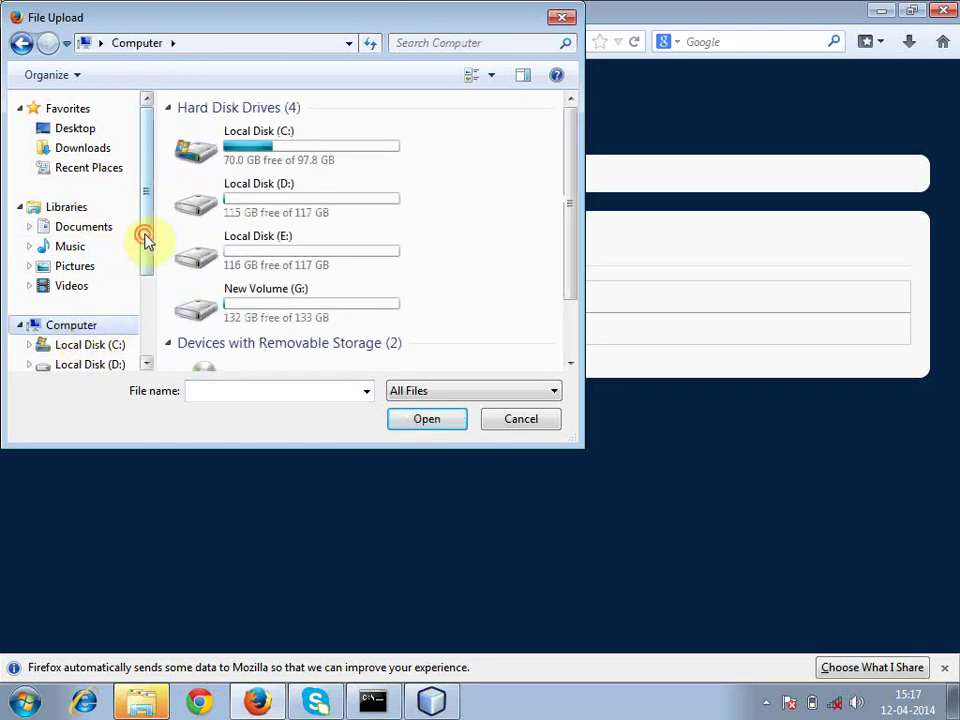
double_click(250, 305)
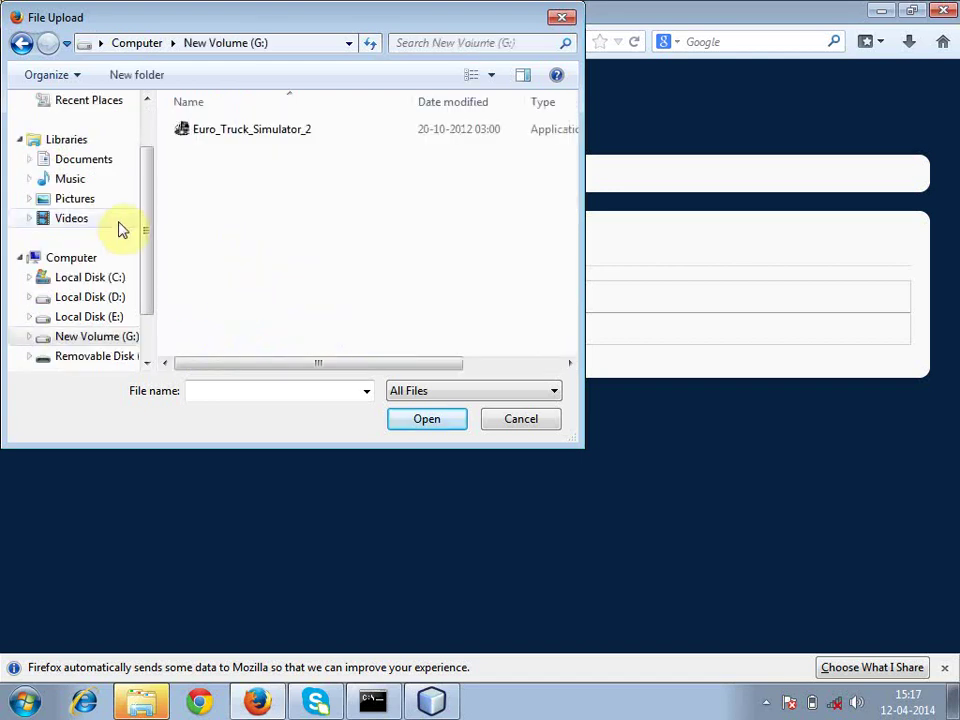
scroll(150, 303, down, 1)
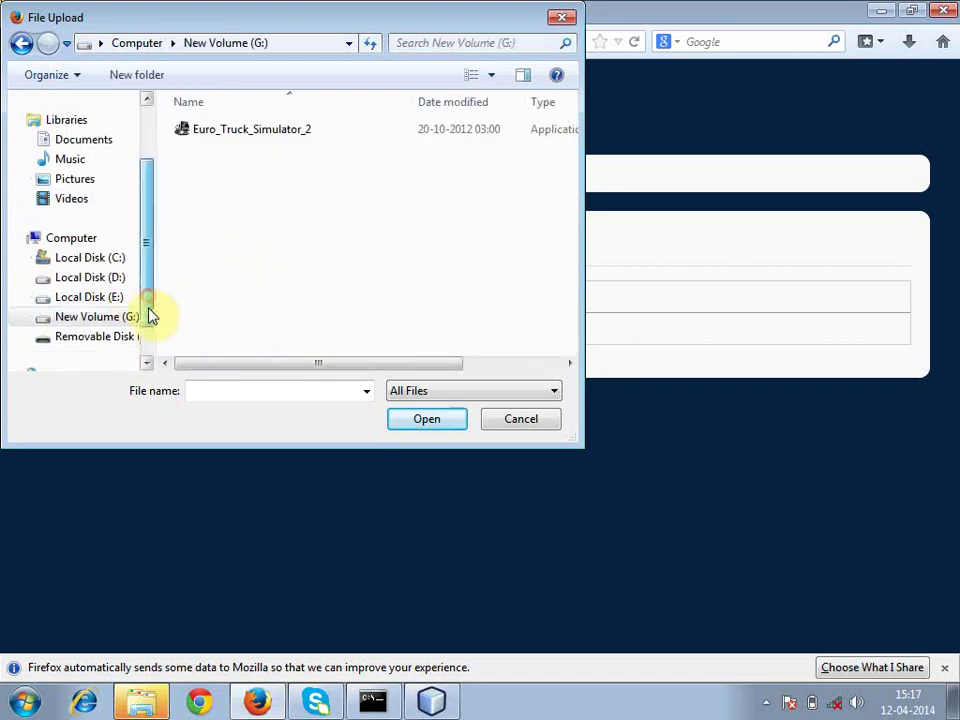
click(120, 337)
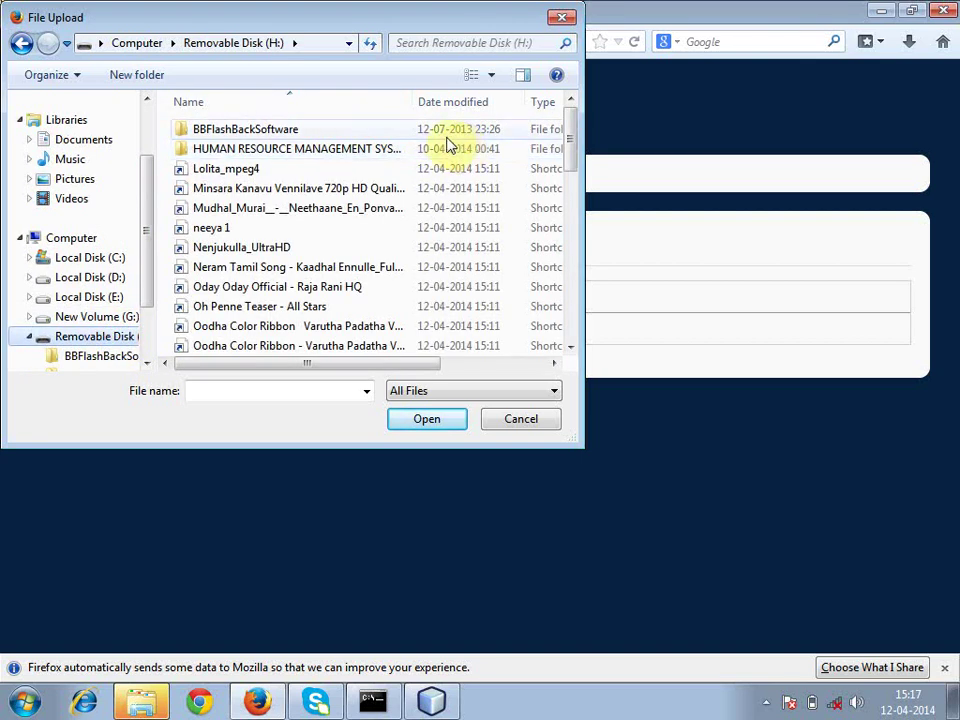
click(416, 169)
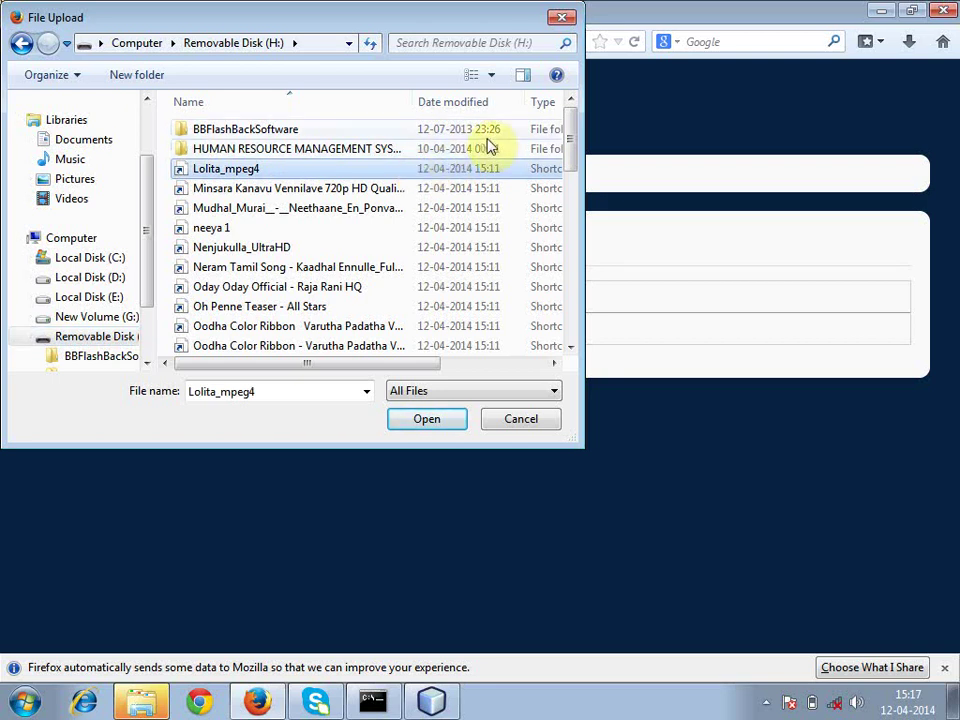
click(281, 153)
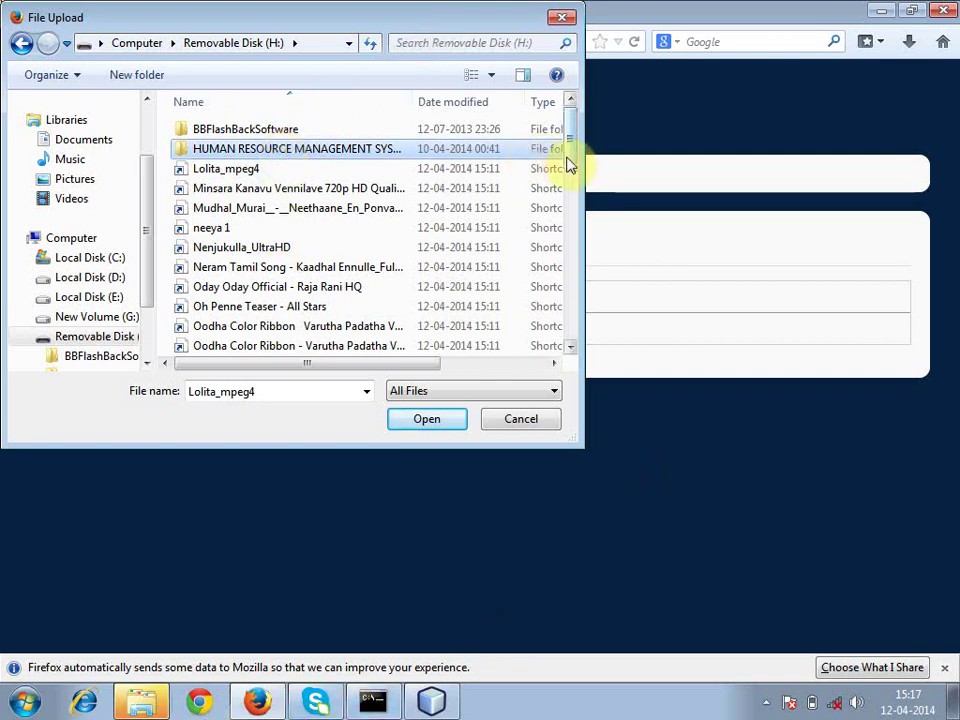
drag(567, 163, 585, 141)
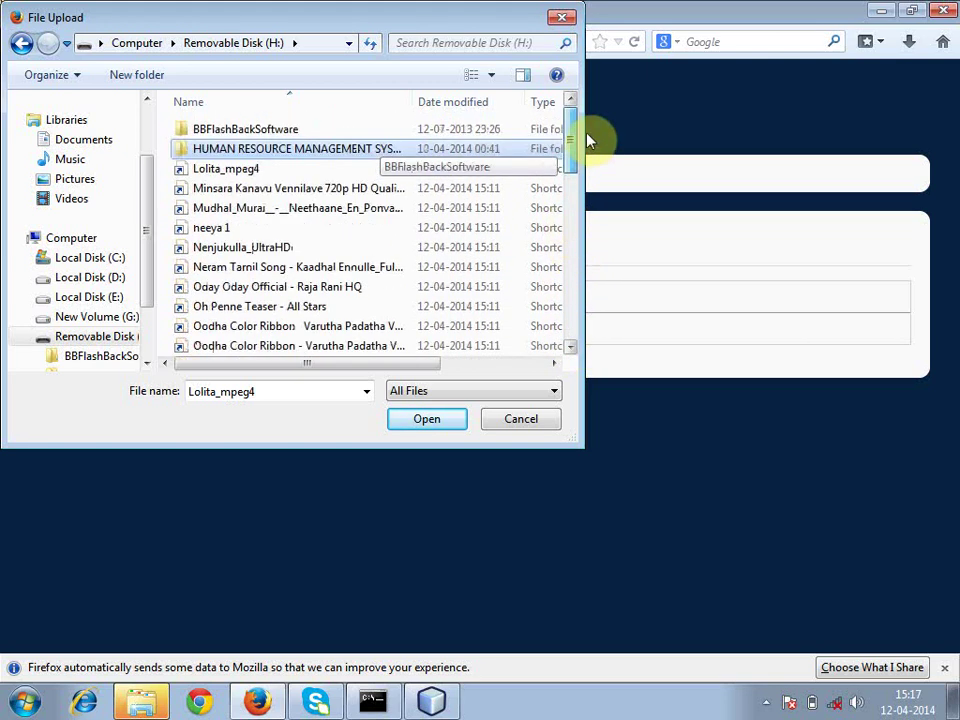
click(291, 228)
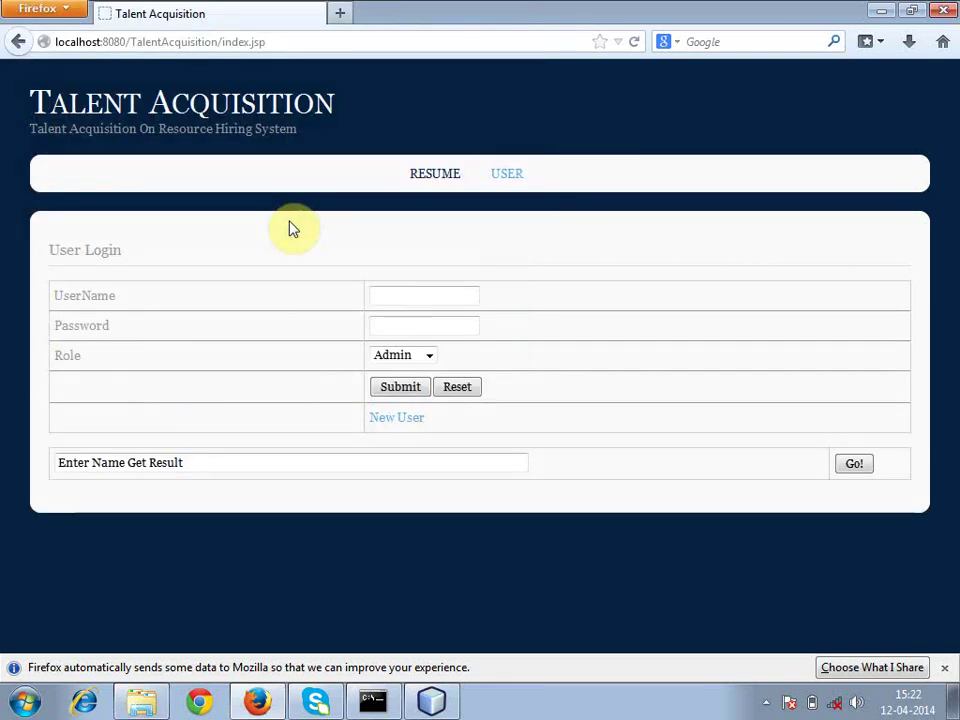
- Go to the RESUME upload page and start choosing a file to upload
click(766, 702)
click(700, 602)
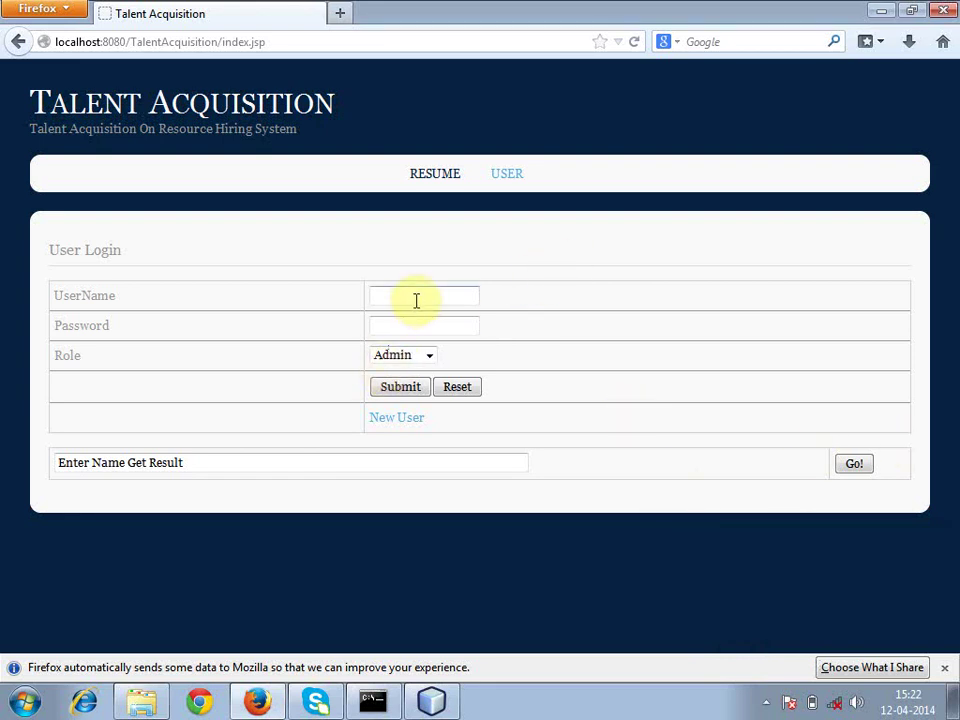
click(447, 175)
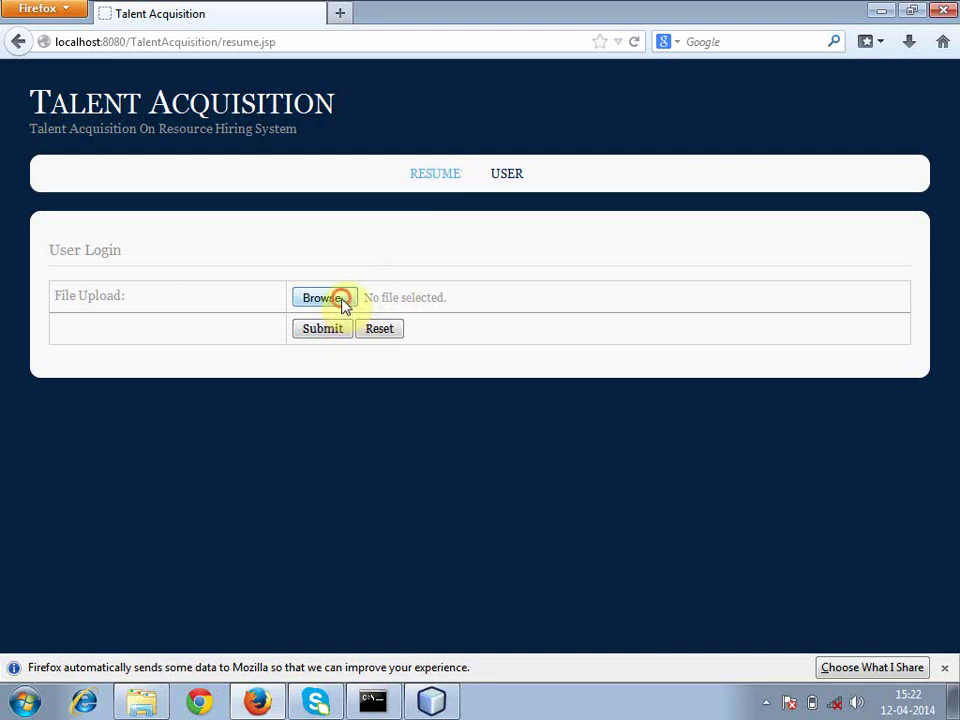
click(342, 300)
click(339, 294)
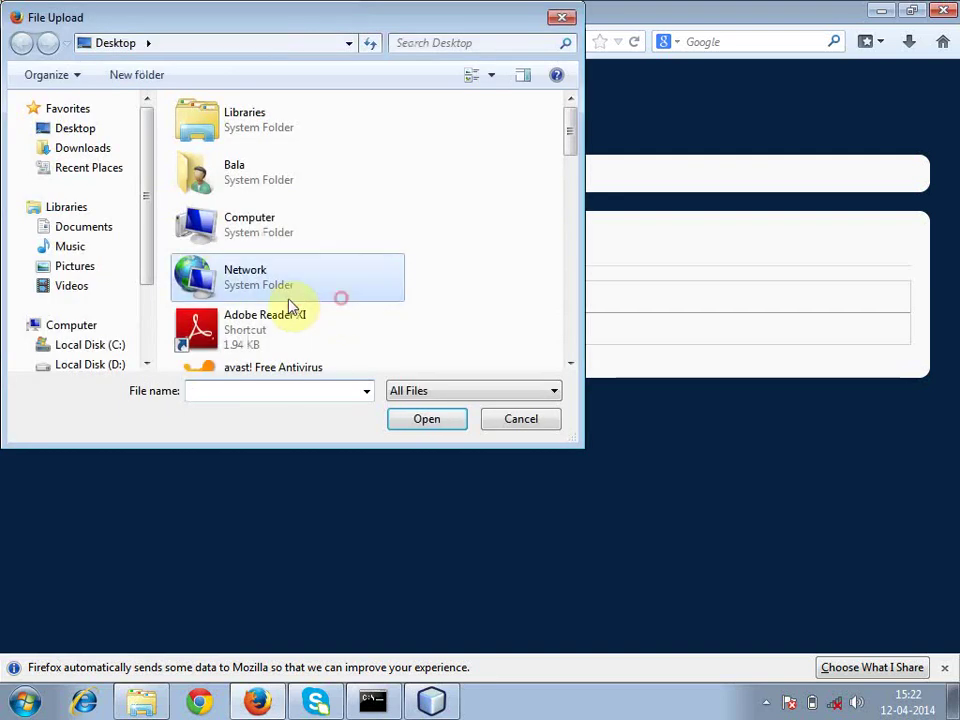
- Attach Kiruba.doc from Local Disk (D:), submit it, and return to USER login
click(89, 365)
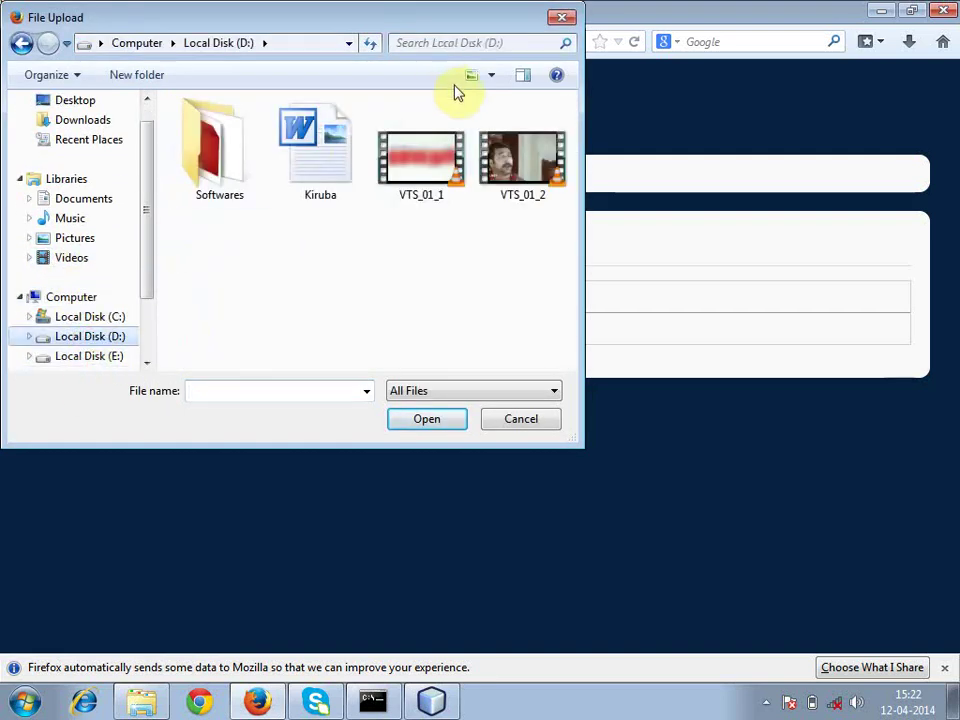
click(318, 184)
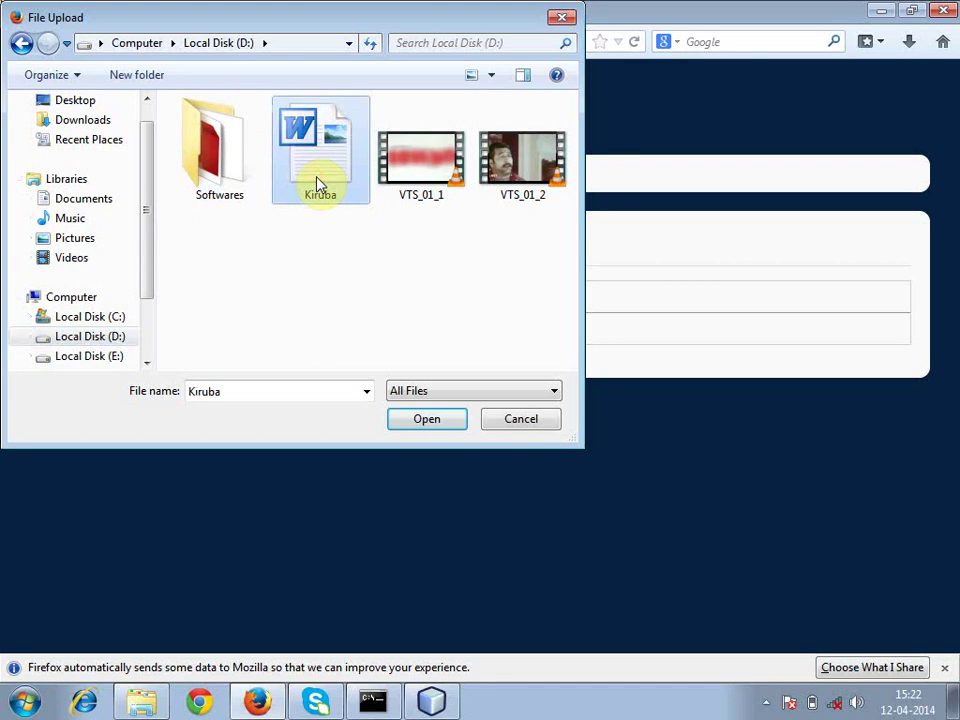
double_click(318, 184)
click(323, 330)
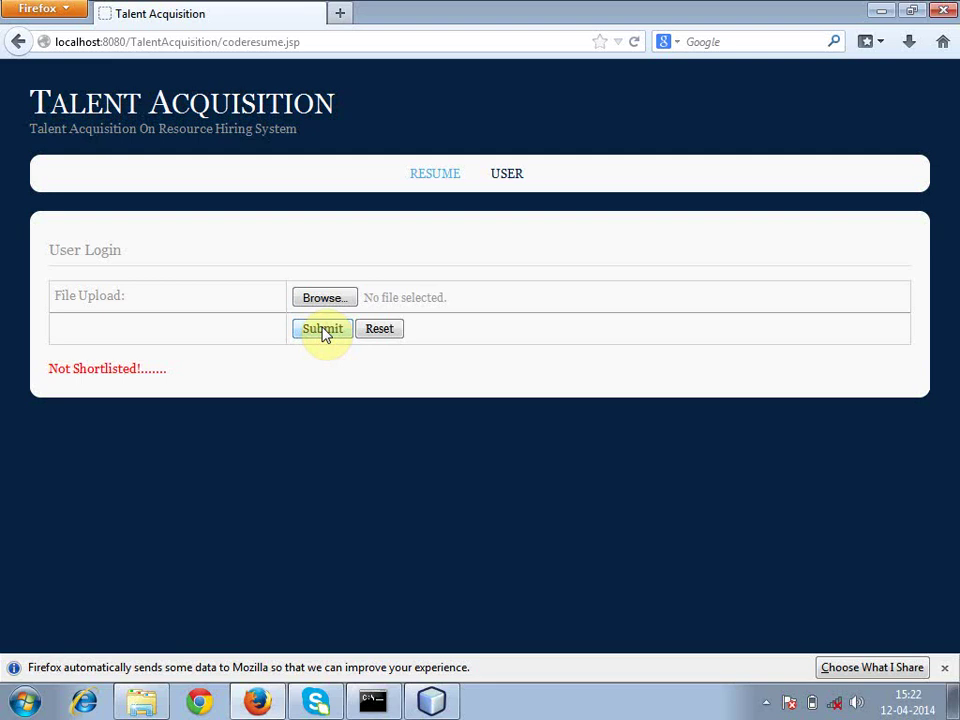
click(503, 176)
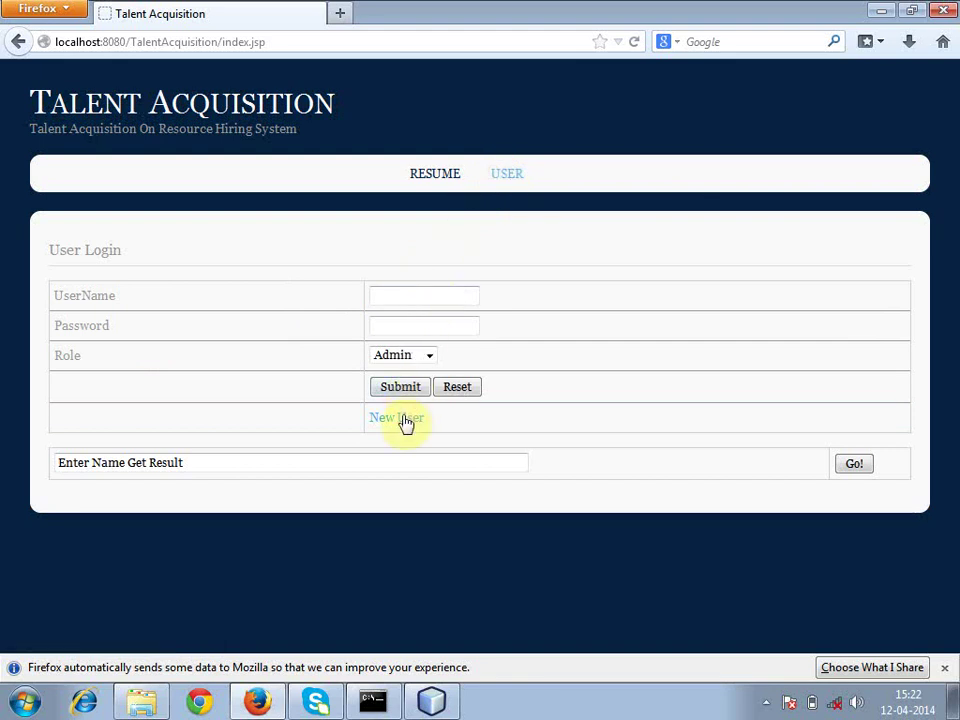
- Open the New User registration form, keeping M.C.A as the postgraduate qualification
click(405, 420)
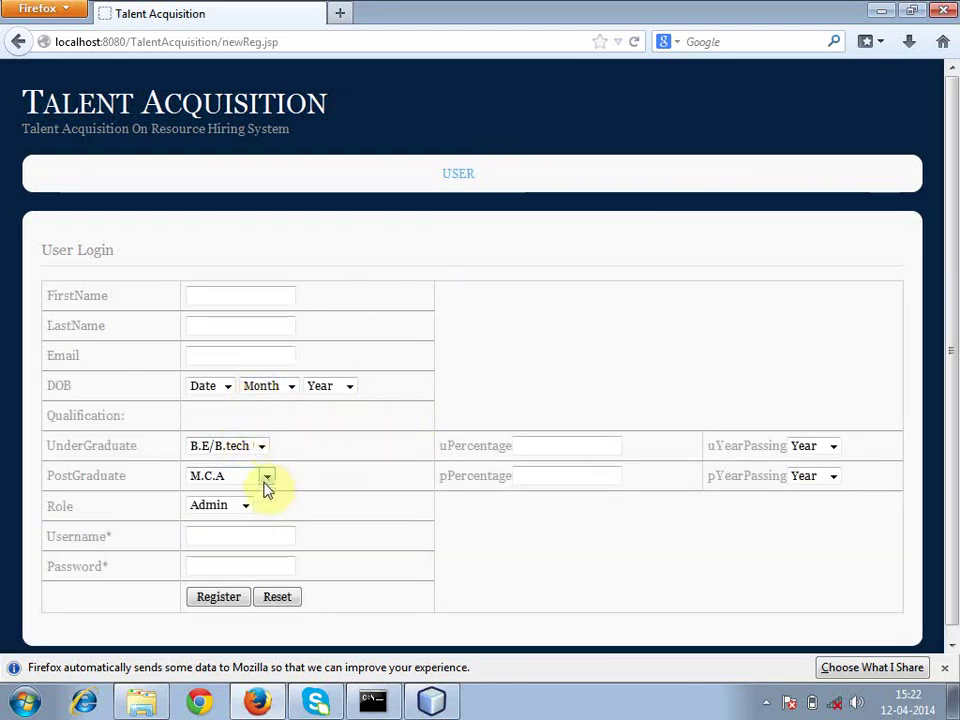
click(266, 476)
click(293, 459)
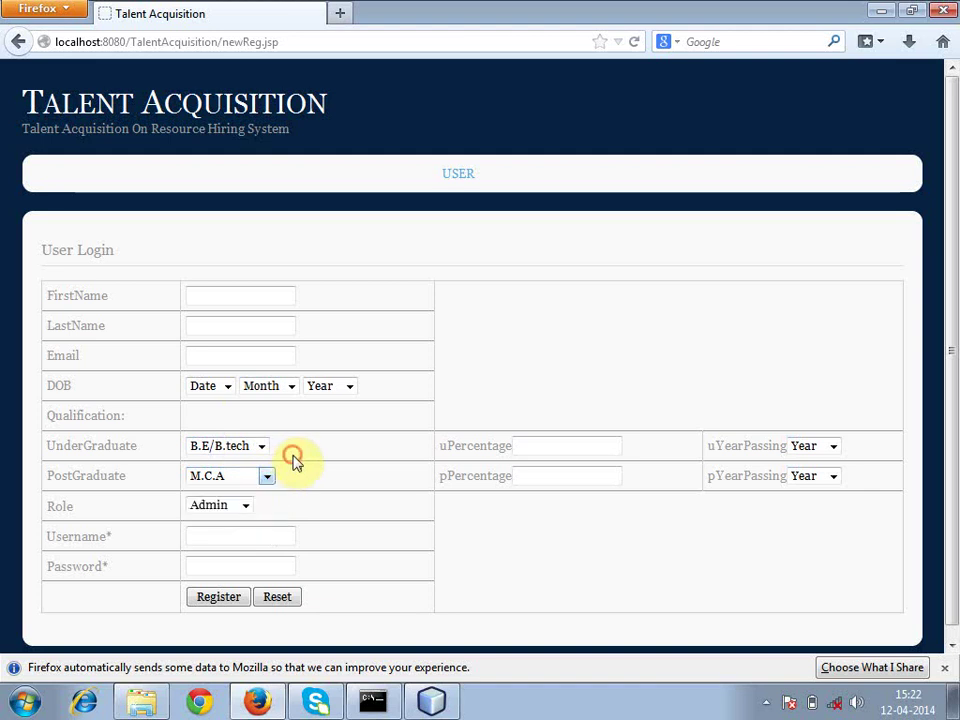
click(265, 479)
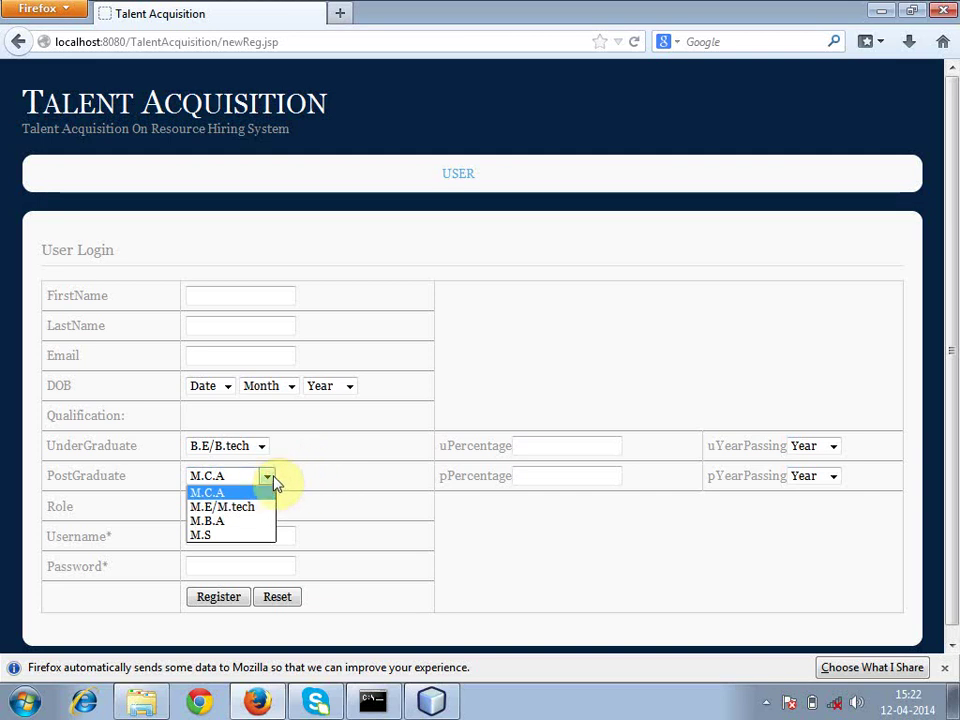
click(272, 478)
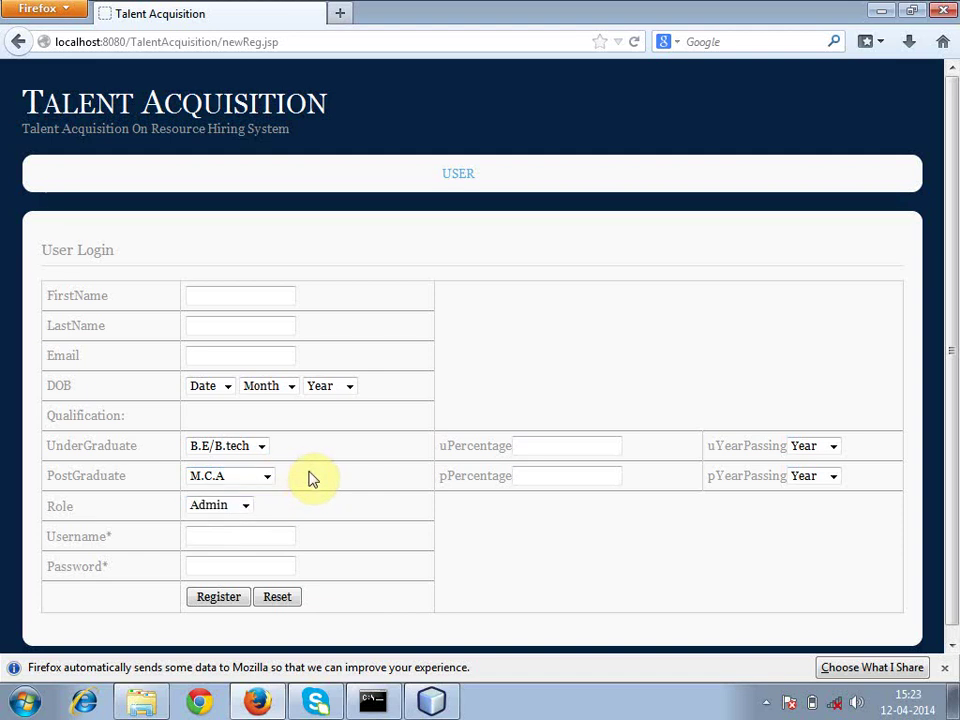
- Fill in the first name, last name and e-mail address, then open the birth-day dropdown
click(259, 297)
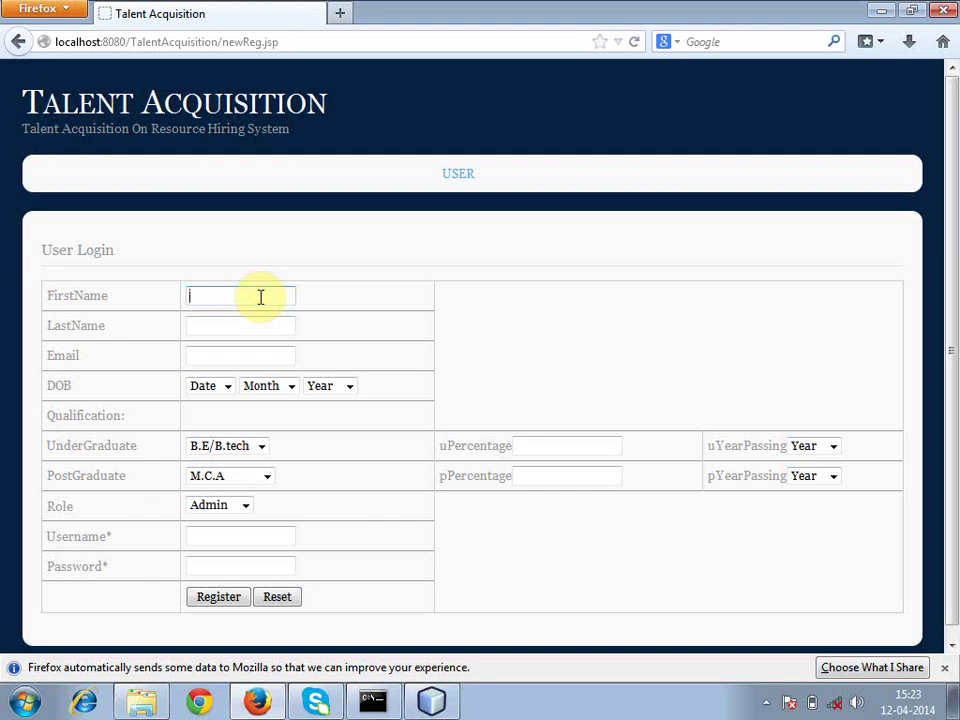
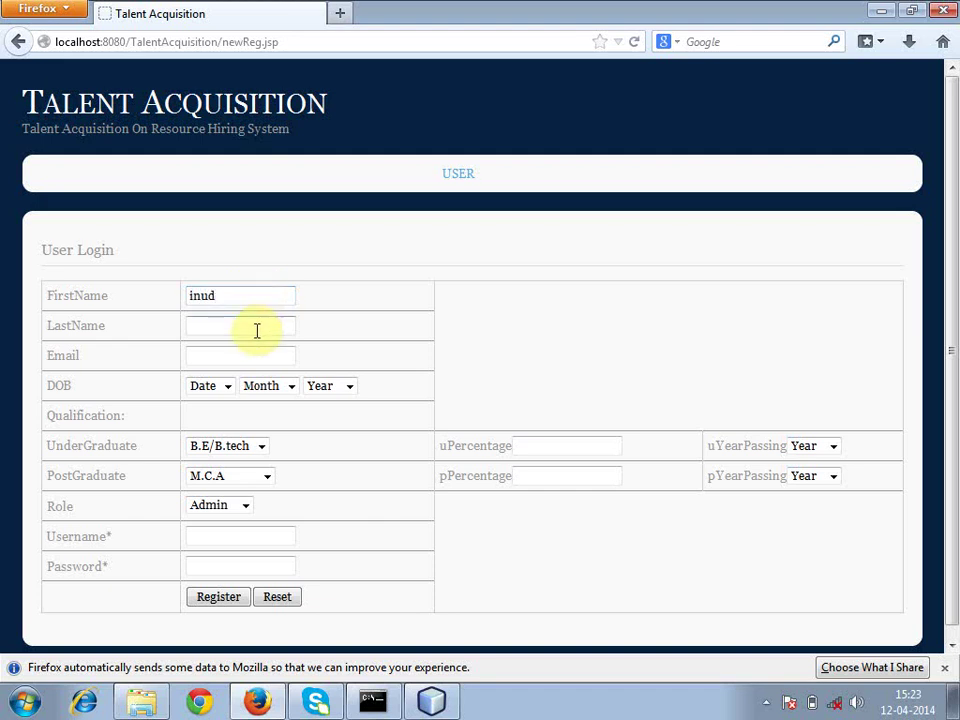
click(256, 329)
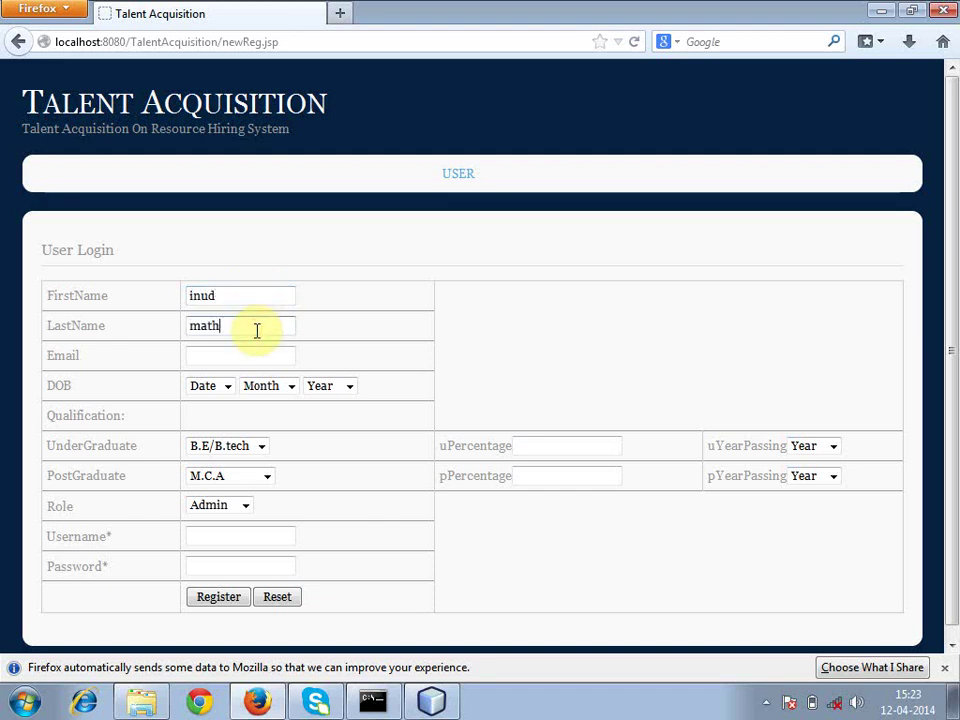
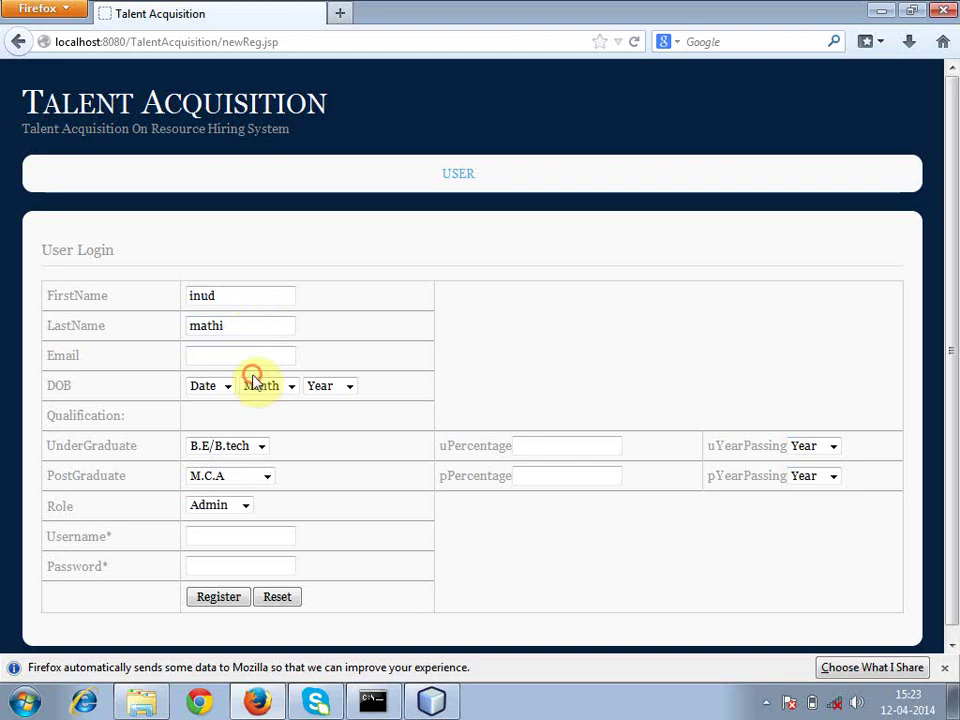
click(240, 352)
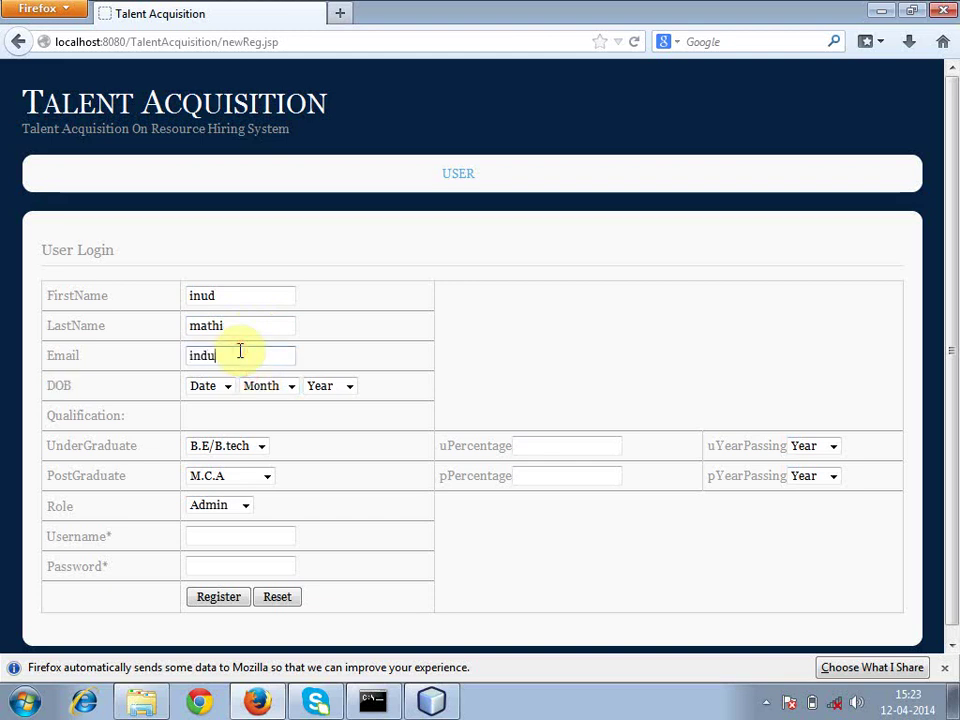
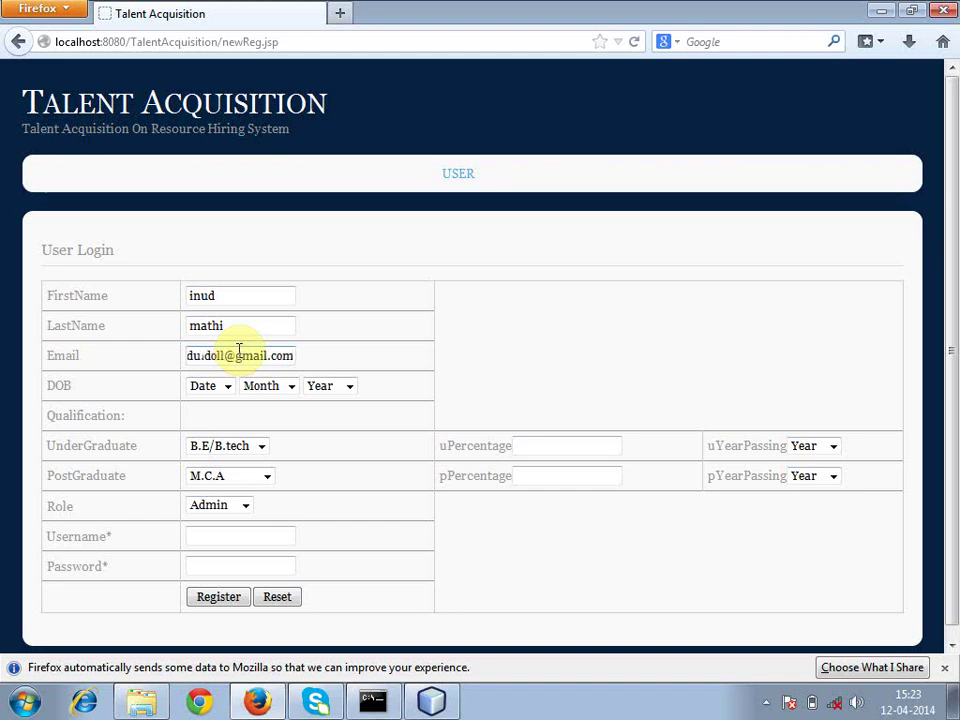
click(228, 387)
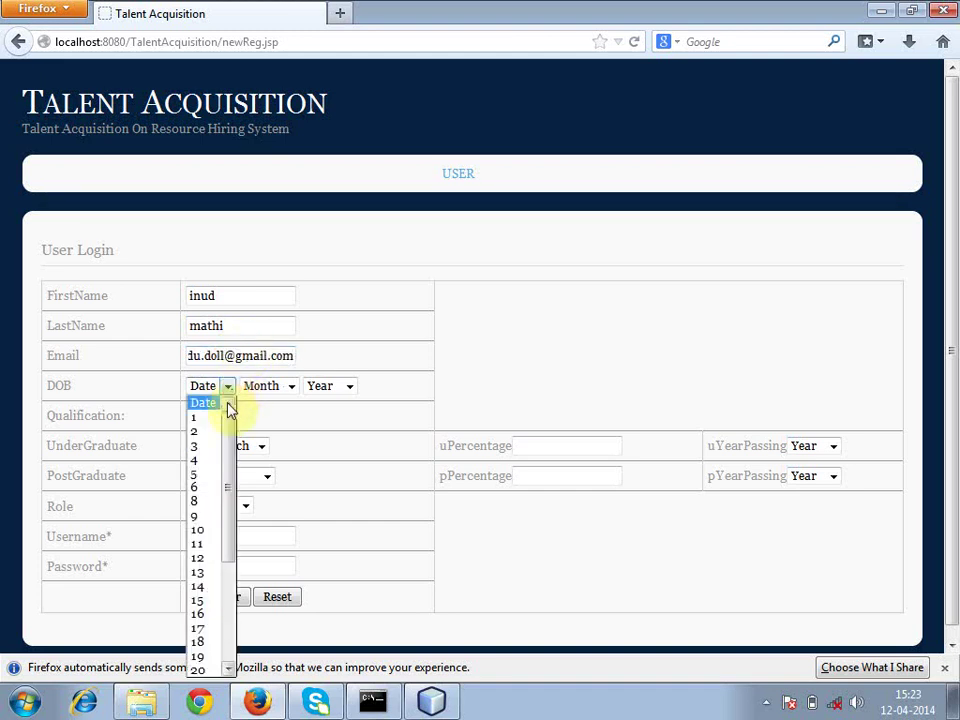